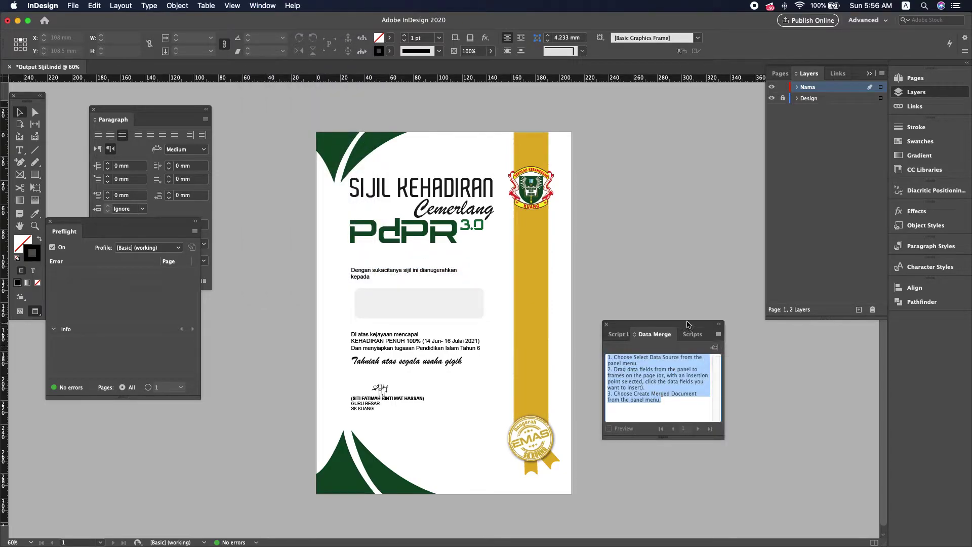
Load nama sijil pdprcsv.csv from the Downloads folder as the data merge source.
{"action": "left_click_drag", "start_coordinate": [690, 327], "coordinate": [702, 315]}
{"action": "left_click", "coordinate": [731, 324]}
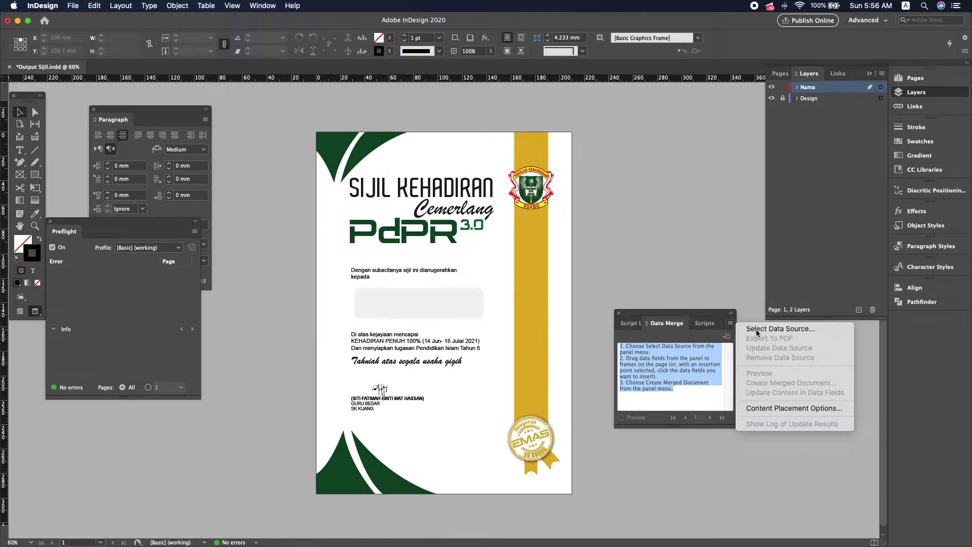
{"action": "left_click", "coordinate": [744, 331]}
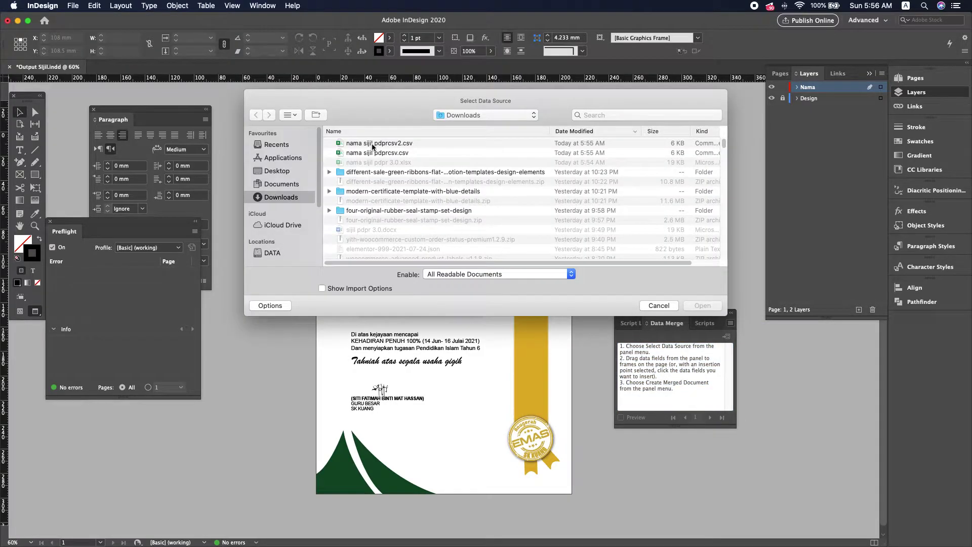
{"action": "left_click", "coordinate": [373, 145]}
{"action": "left_click", "coordinate": [375, 153]}
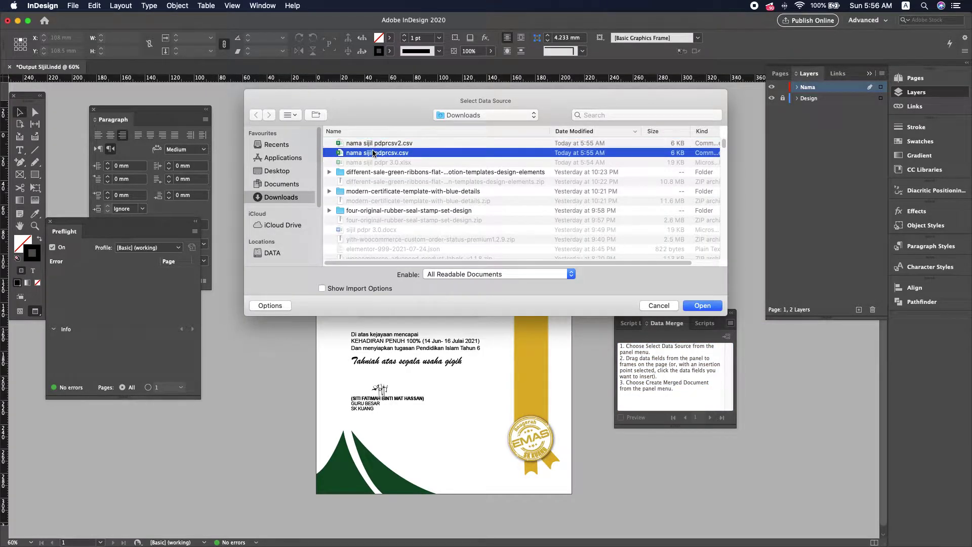
{"action": "left_click", "coordinate": [702, 306]}
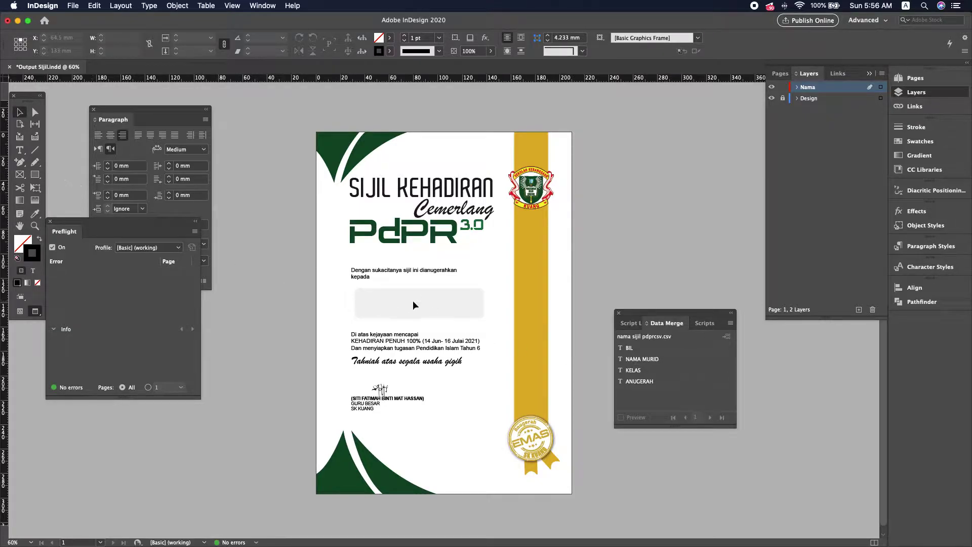
Draw a text frame about 90.4 by 18 mm inside the grey name box and insert the NAMA MURID merge field.
{"action": "scroll", "coordinate": [415, 302], "scroll_direction": "up", "scroll_amount": 5}
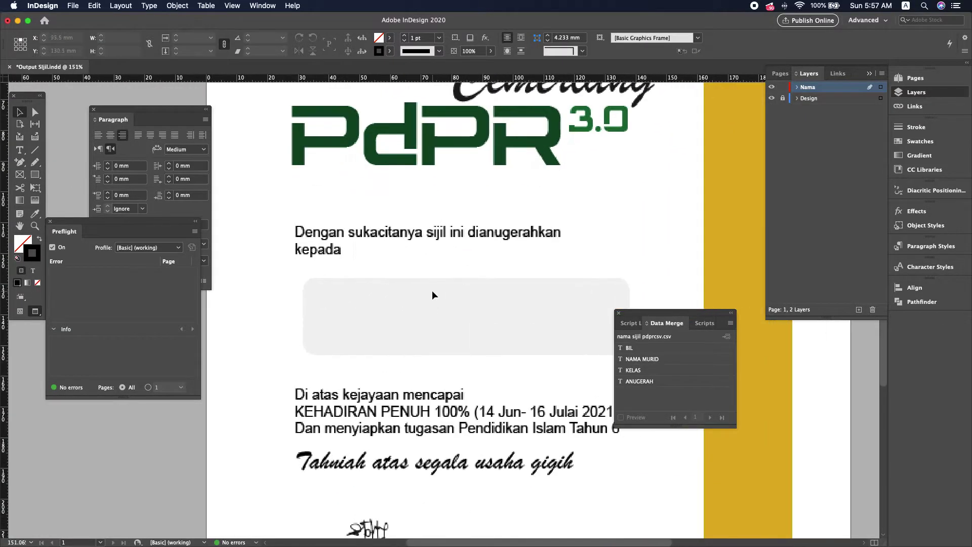
{"action": "left_click_drag", "start_coordinate": [327, 287], "coordinate": [605, 343]}
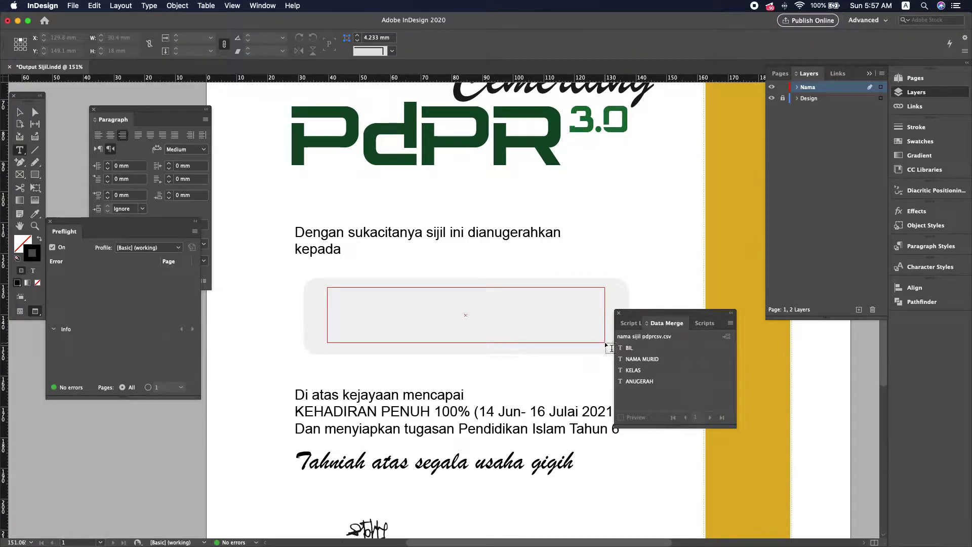
{"action": "left_click", "coordinate": [653, 359]}
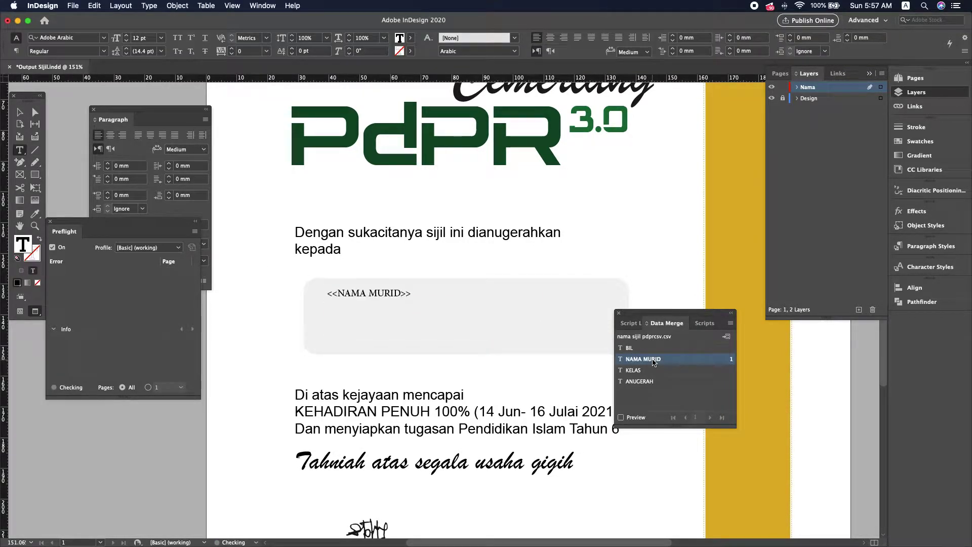
Set the language of the NAMA MURID placeholder text to English: UK.
{"action": "double_click", "coordinate": [369, 292]}
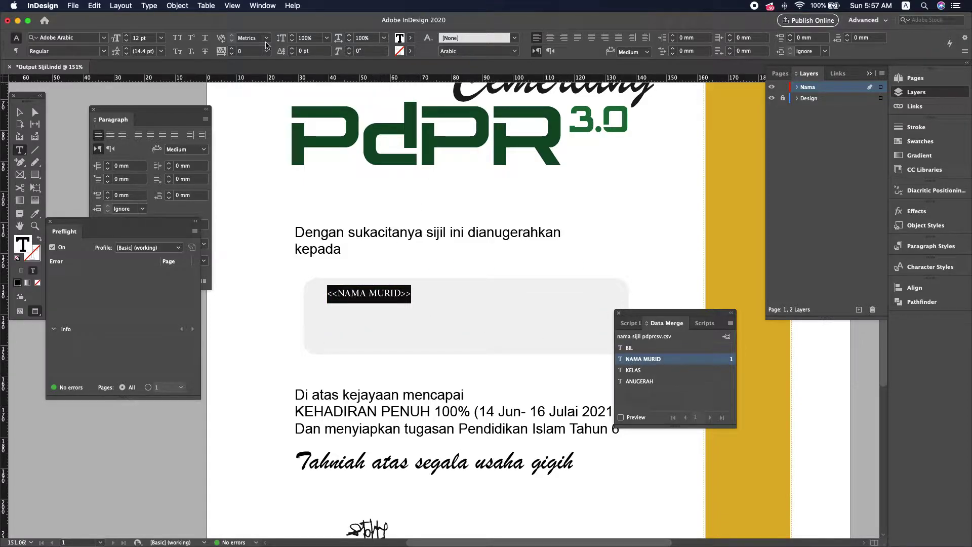
{"action": "left_click", "coordinate": [505, 52]}
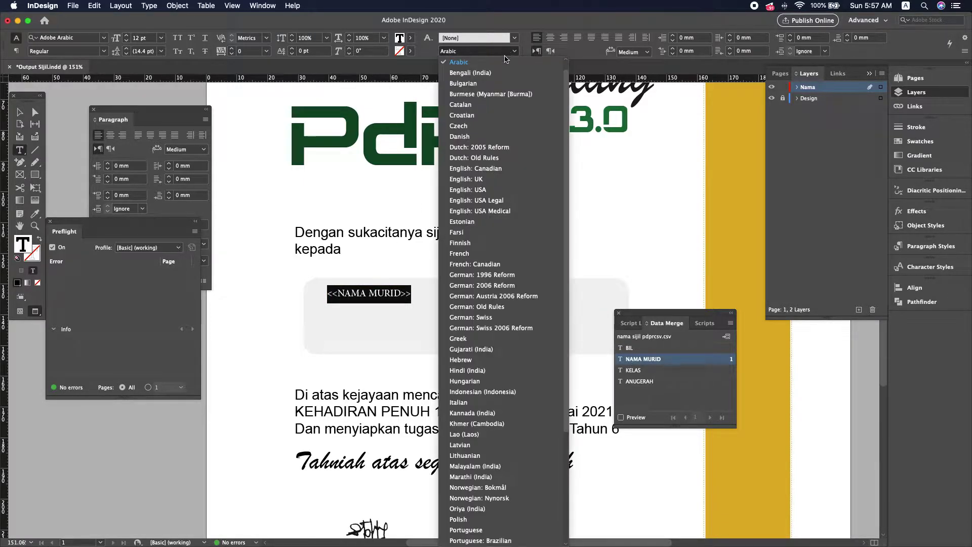
{"action": "left_click", "coordinate": [505, 180]}
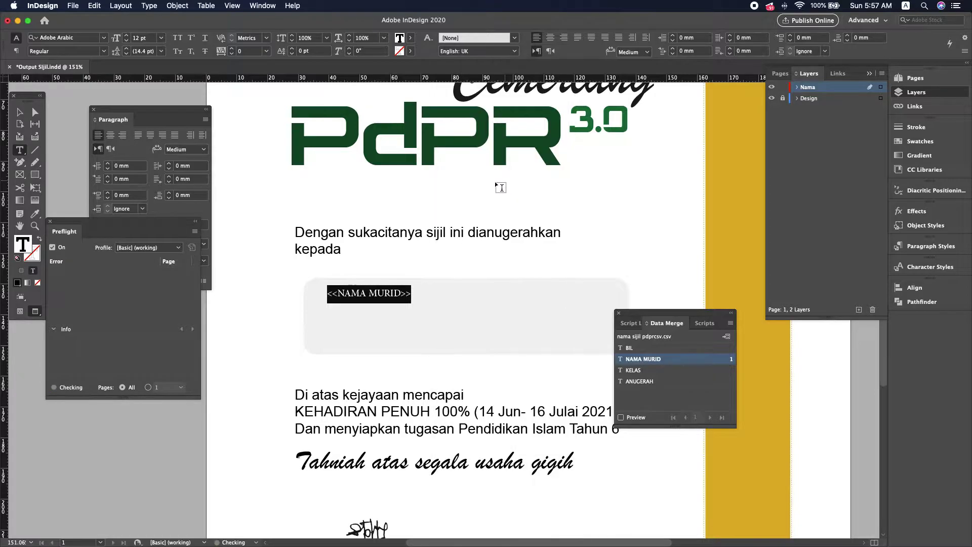
Change the font of the NAMA MURID placeholder to Myriad Pro Regular.
{"action": "left_click", "coordinate": [103, 38]}
{"action": "left_click", "coordinate": [103, 38]}
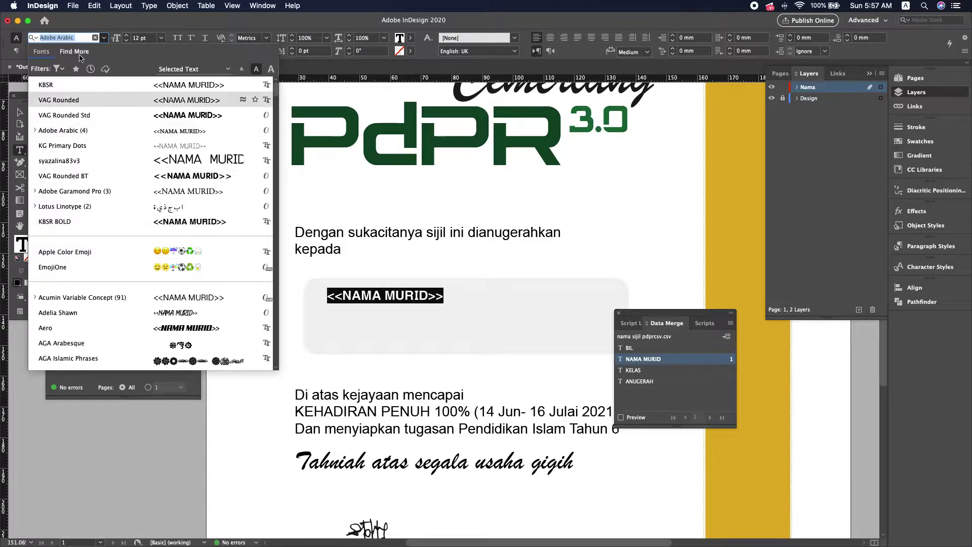
{"action": "key", "text": "Escape"}
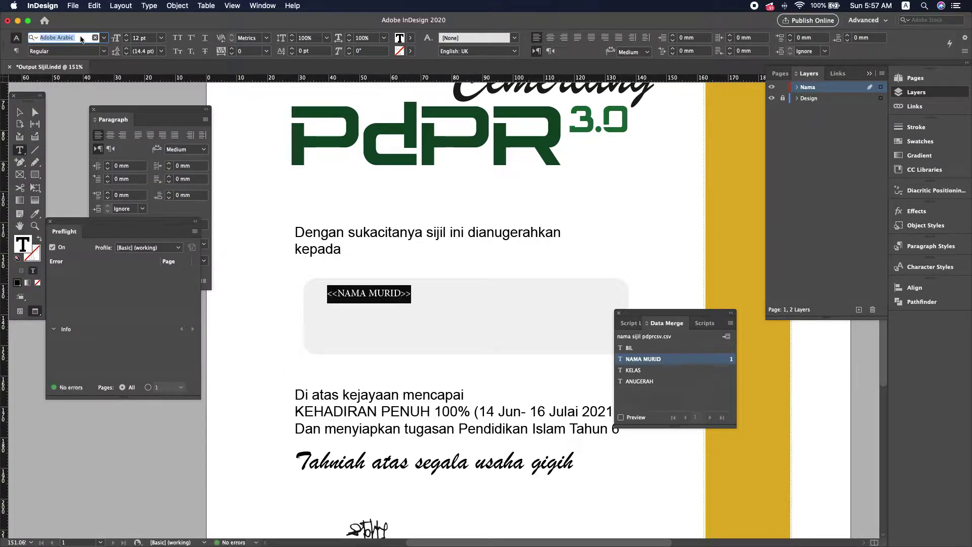
{"action": "type", "text": "Myriad"}
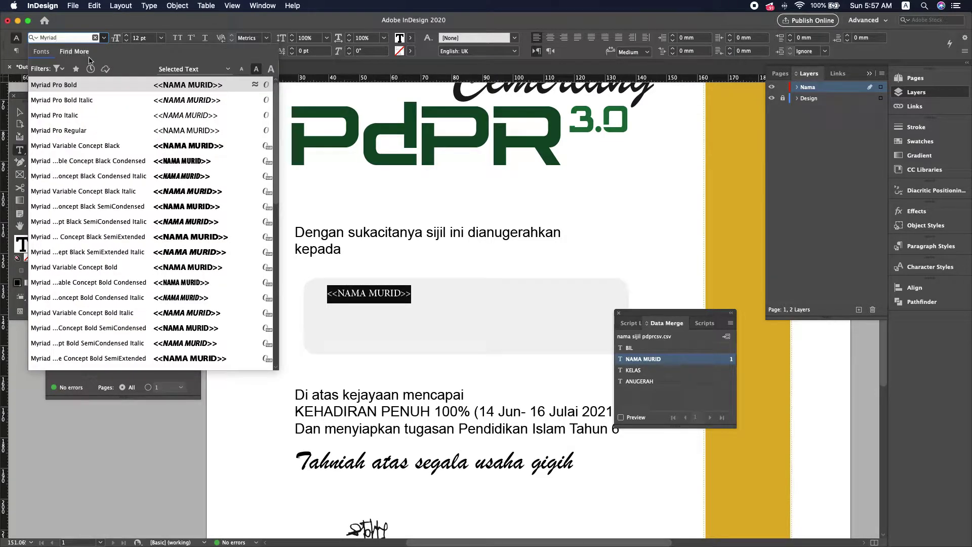
{"action": "left_click", "coordinate": [94, 132]}
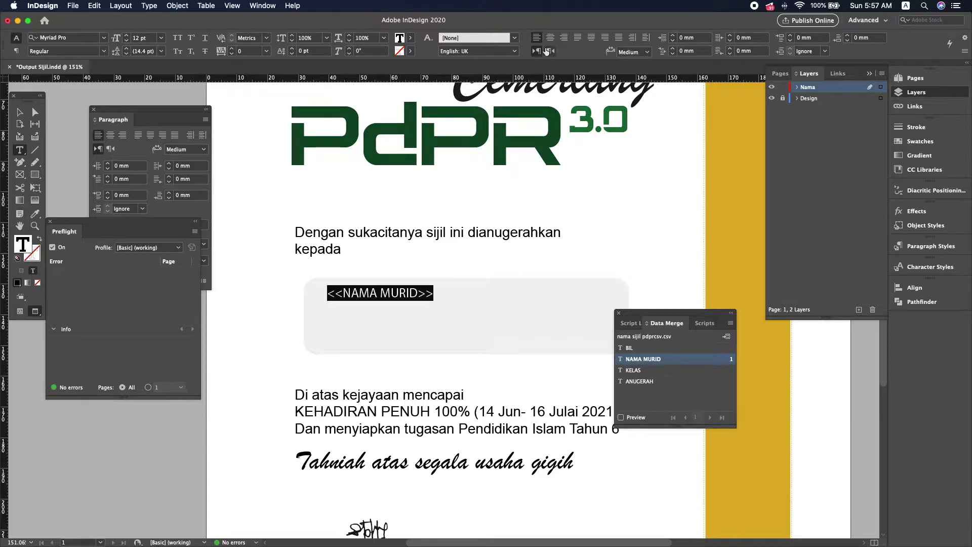
Turn off hyphenation for the NAMA MURID placeholder paragraph.
{"action": "left_click", "coordinate": [963, 51]}
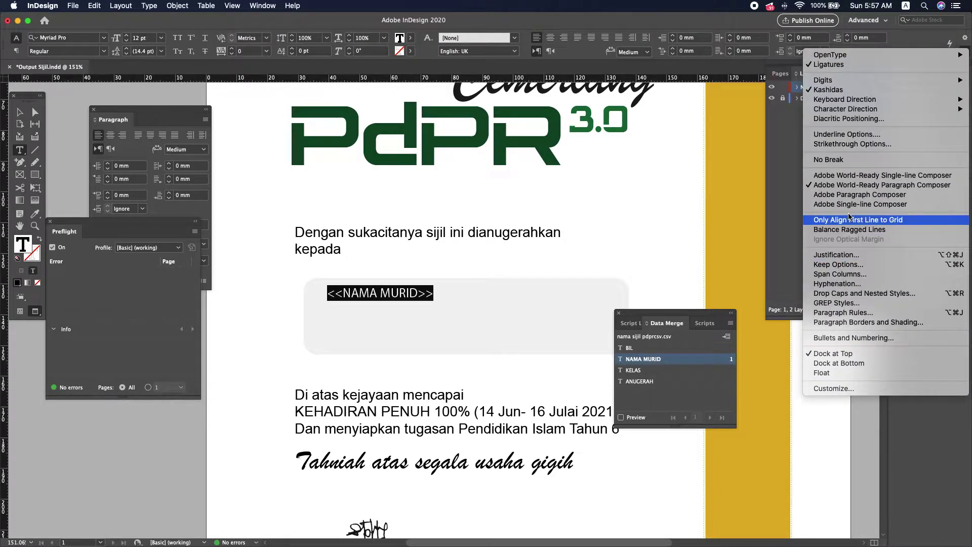
{"action": "left_click", "coordinate": [851, 284]}
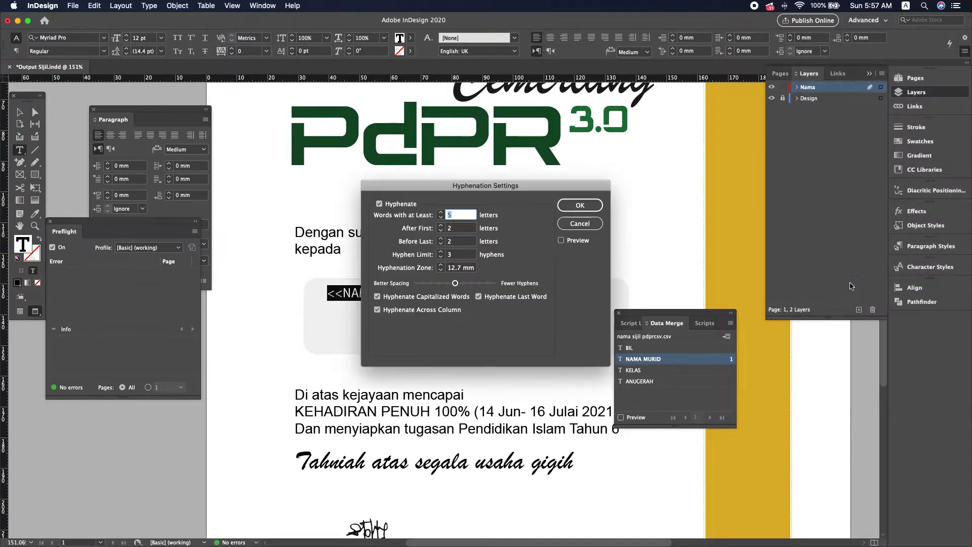
{"action": "left_click", "coordinate": [379, 203]}
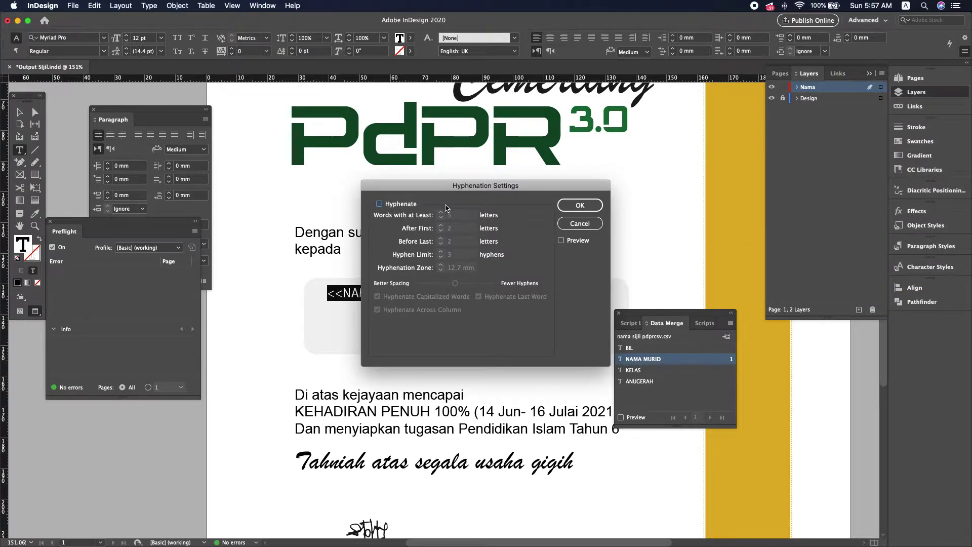
{"action": "left_click", "coordinate": [577, 205]}
Preview the merged record and set the name text to 15 pt with 23 pt leading.
{"action": "left_click", "coordinate": [621, 419]}
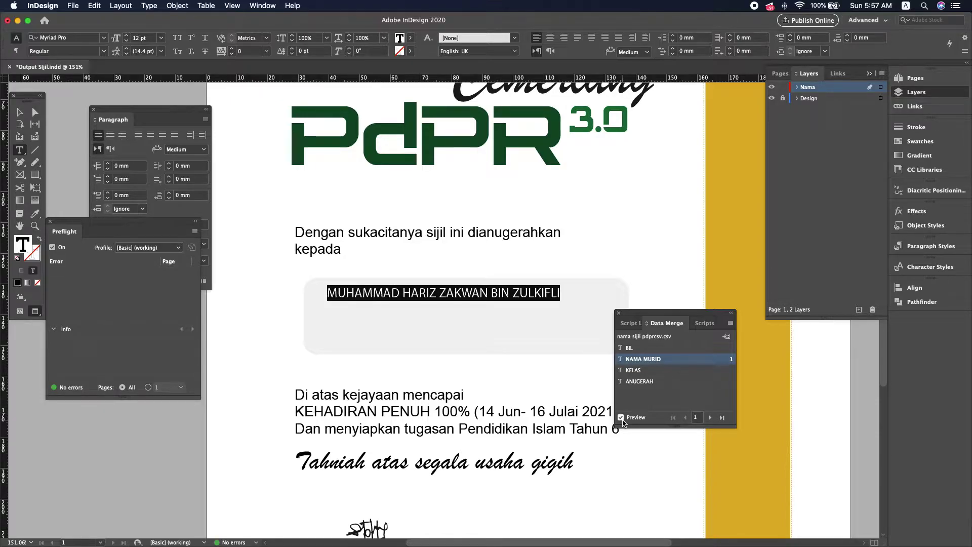
{"action": "left_click", "coordinate": [127, 36]}
{"action": "left_click", "coordinate": [127, 37]}
{"action": "left_click", "coordinate": [127, 36]}
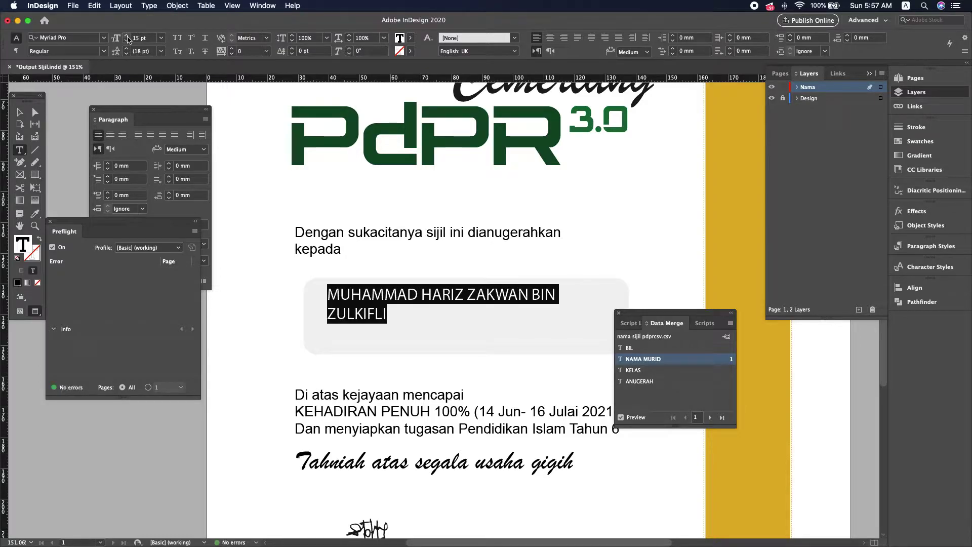
{"action": "left_click", "coordinate": [127, 49]}
{"action": "left_click", "coordinate": [127, 49]}
{"action": "left_click", "coordinate": [127, 49]}
{"action": "left_click", "coordinate": [127, 49]}
{"action": "left_click", "coordinate": [127, 50]}
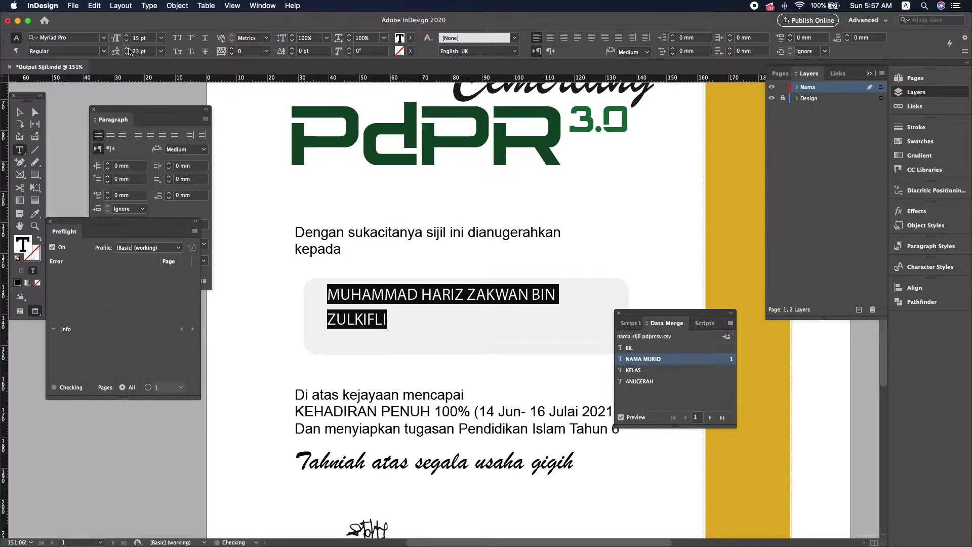
Shrink the name text frame to about 13.2 mm high and nudge it up slightly within the grey box.
{"action": "left_click", "coordinate": [20, 112]}
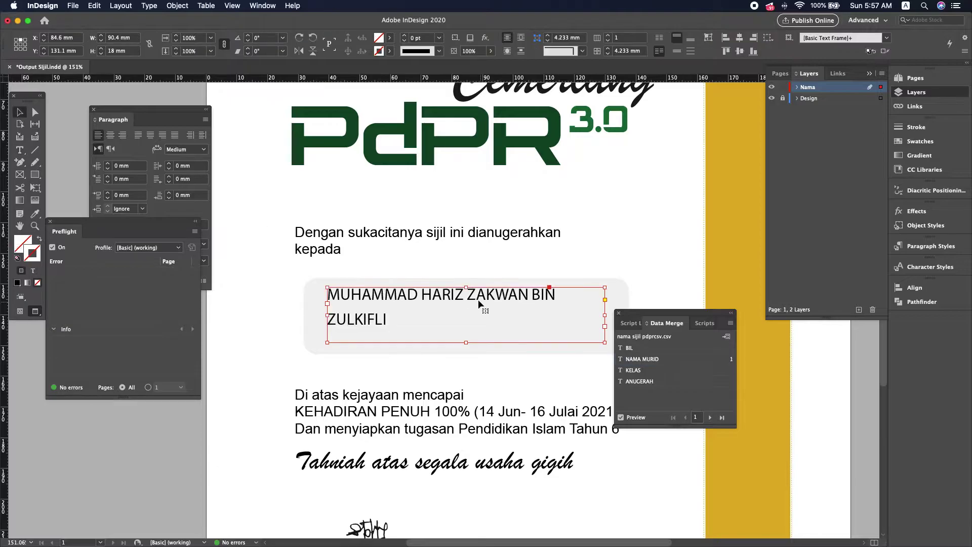
{"action": "left_click_drag", "start_coordinate": [466, 287], "coordinate": [464, 293]}
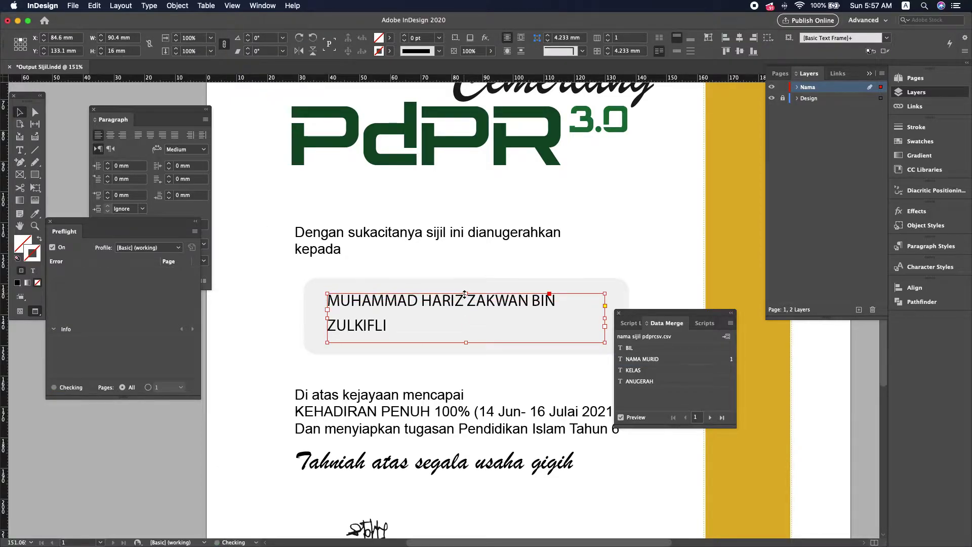
{"action": "left_click_drag", "start_coordinate": [461, 294], "coordinate": [462, 300]}
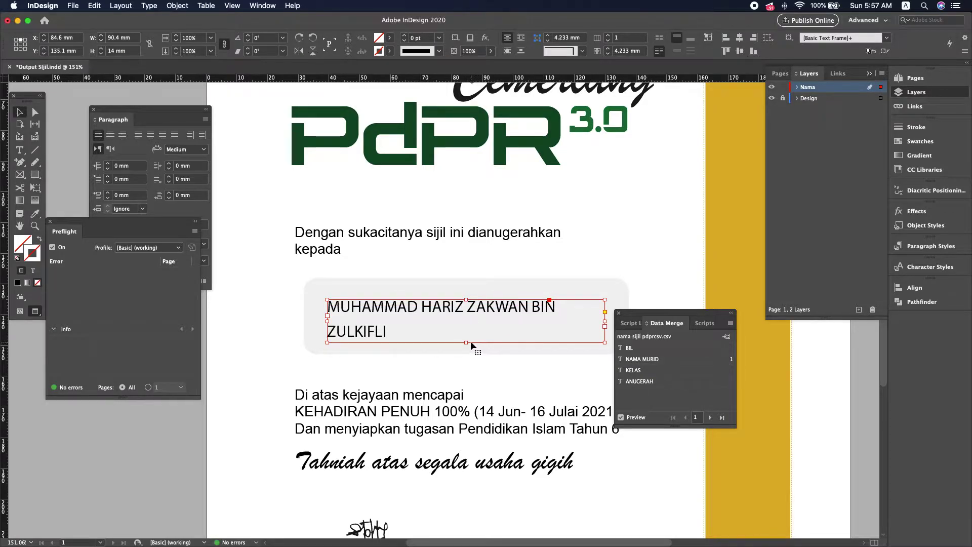
{"action": "left_click_drag", "start_coordinate": [467, 342], "coordinate": [466, 339]}
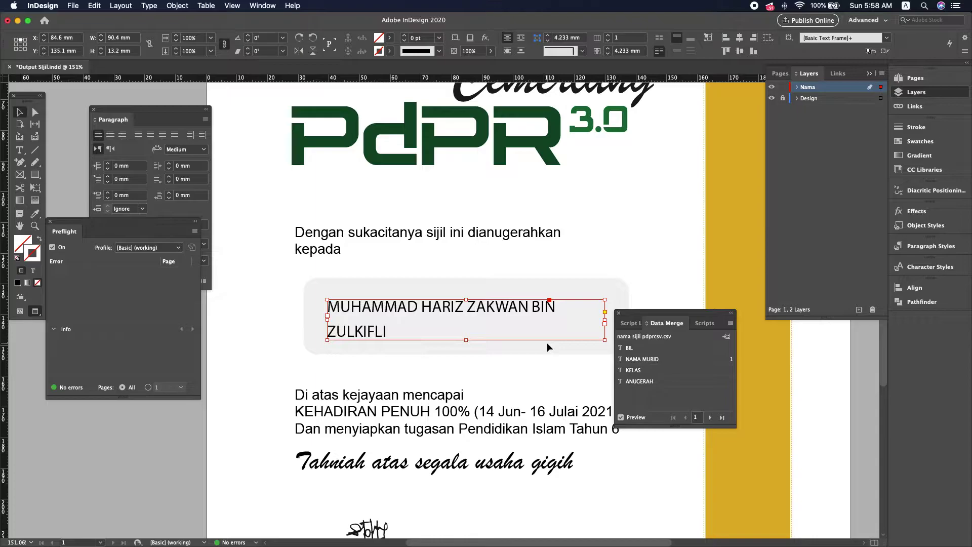
{"action": "key", "text": "Up"}
{"action": "key", "text": "Up"}
{"action": "key", "text": "Up"}
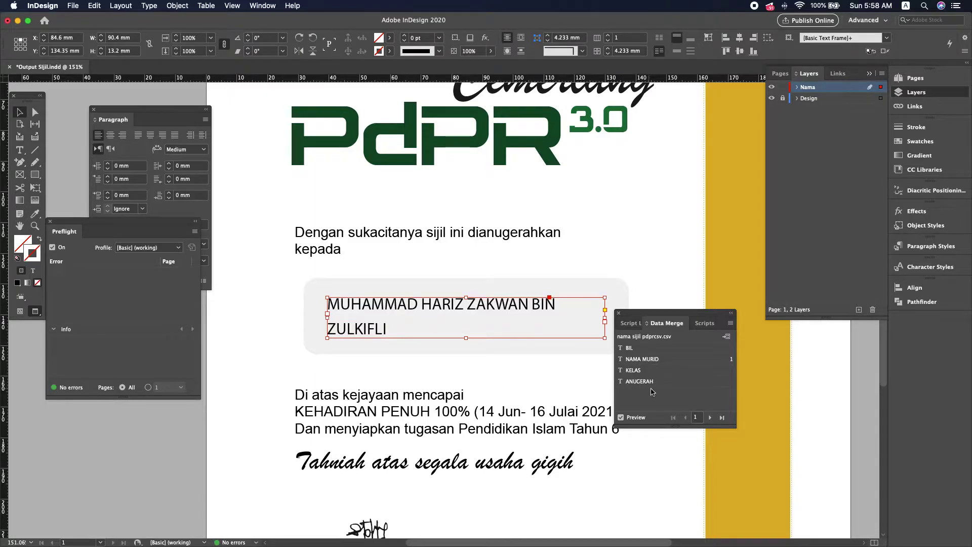
Page through the previewed records to check how names of different lengths fit in the text frame.
{"action": "left_click", "coordinate": [710, 417]}
{"action": "left_click", "coordinate": [711, 418]}
{"action": "left_click", "coordinate": [710, 417]}
{"action": "left_click", "coordinate": [710, 418]}
{"action": "left_click", "coordinate": [710, 418]}
{"action": "left_click", "coordinate": [710, 418]}
{"action": "left_click", "coordinate": [710, 417]}
{"action": "left_click", "coordinate": [710, 418]}
{"action": "left_click", "coordinate": [710, 418]}
{"action": "left_click", "coordinate": [710, 418]}
{"action": "left_click", "coordinate": [711, 418]}
{"action": "left_click", "coordinate": [711, 417]}
{"action": "left_click", "coordinate": [711, 418]}
{"action": "left_click", "coordinate": [711, 418]}
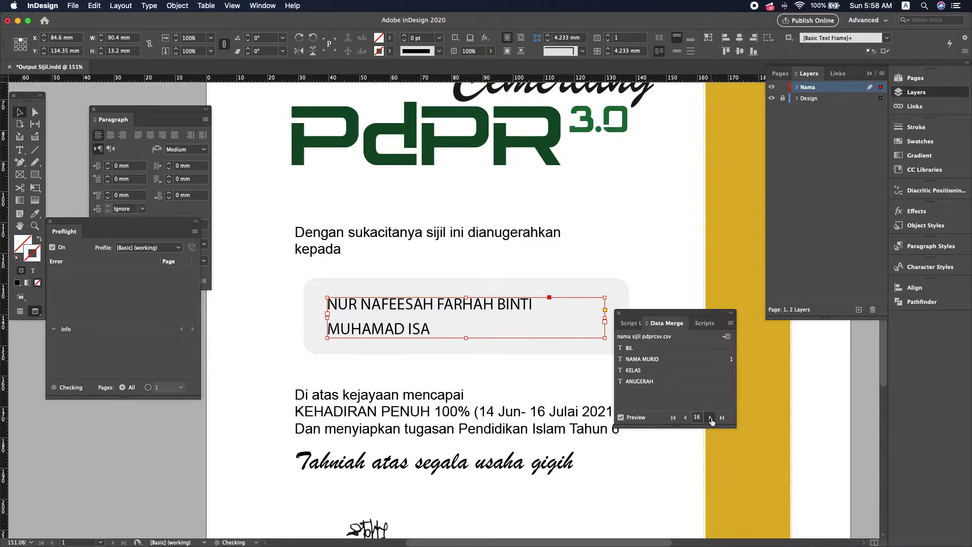
{"action": "left_click", "coordinate": [711, 417]}
{"action": "left_click", "coordinate": [710, 417]}
{"action": "left_click", "coordinate": [710, 417]}
{"action": "left_click", "coordinate": [711, 417]}
{"action": "left_click", "coordinate": [711, 418]}
{"action": "left_click", "coordinate": [711, 417]}
{"action": "left_click", "coordinate": [710, 418]}
{"action": "left_click", "coordinate": [711, 418]}
{"action": "left_click", "coordinate": [711, 417]}
{"action": "left_click", "coordinate": [711, 418]}
{"action": "left_click", "coordinate": [711, 418]}
{"action": "left_click", "coordinate": [710, 418]}
{"action": "left_click", "coordinate": [711, 418]}
{"action": "left_click", "coordinate": [710, 418]}
{"action": "left_click", "coordinate": [710, 417]}
{"action": "left_click", "coordinate": [711, 418]}
{"action": "left_click", "coordinate": [711, 418]}
{"action": "left_click", "coordinate": [711, 418]}
{"action": "left_click", "coordinate": [711, 418]}
{"action": "left_click", "coordinate": [711, 417]}
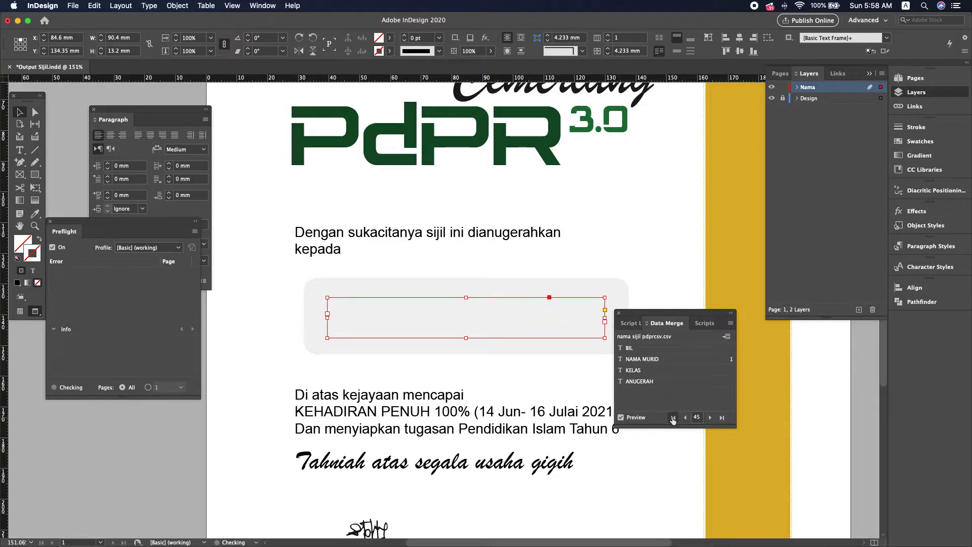
{"action": "left_click", "coordinate": [684, 417]}
{"action": "left_click", "coordinate": [684, 418]}
{"action": "left_click", "coordinate": [684, 417]}
{"action": "left_click", "coordinate": [684, 418]}
{"action": "left_click", "coordinate": [684, 418]}
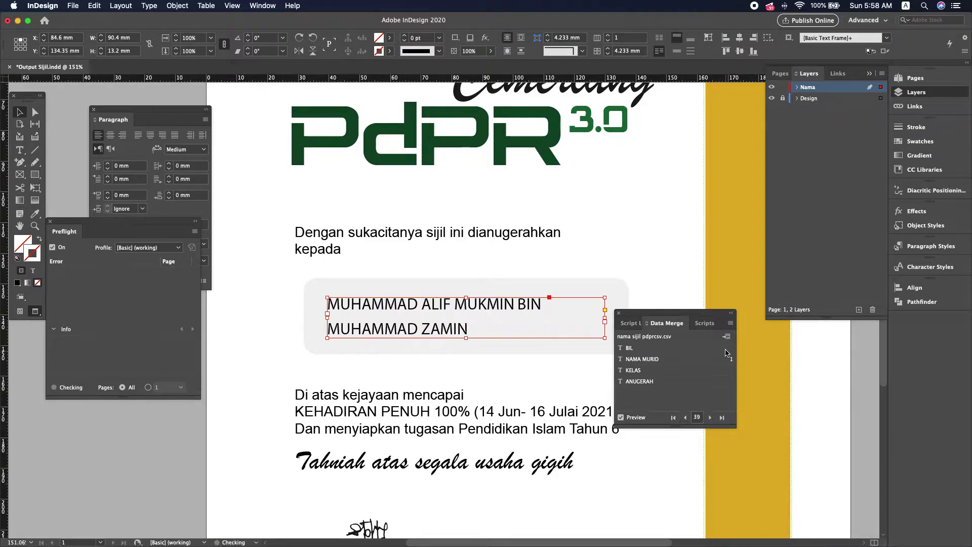
Create a merged document from single record 1 only, with one record per document page.
{"action": "left_click", "coordinate": [731, 323]}
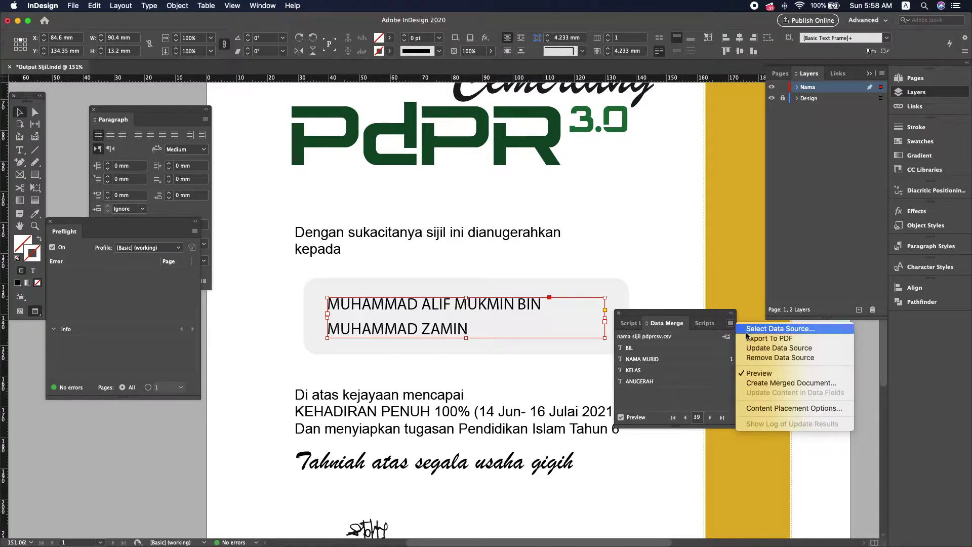
{"action": "left_click", "coordinate": [672, 327]}
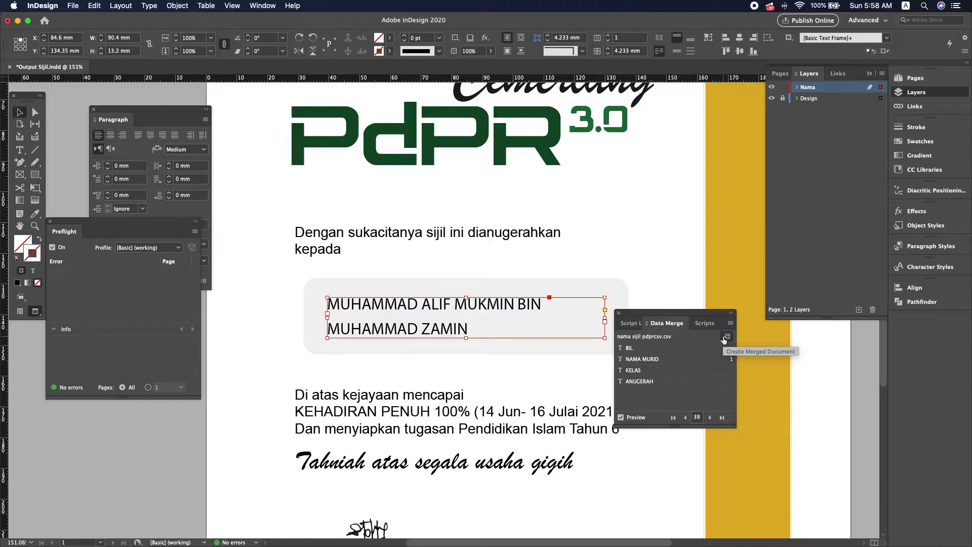
{"action": "left_click", "coordinate": [725, 336]}
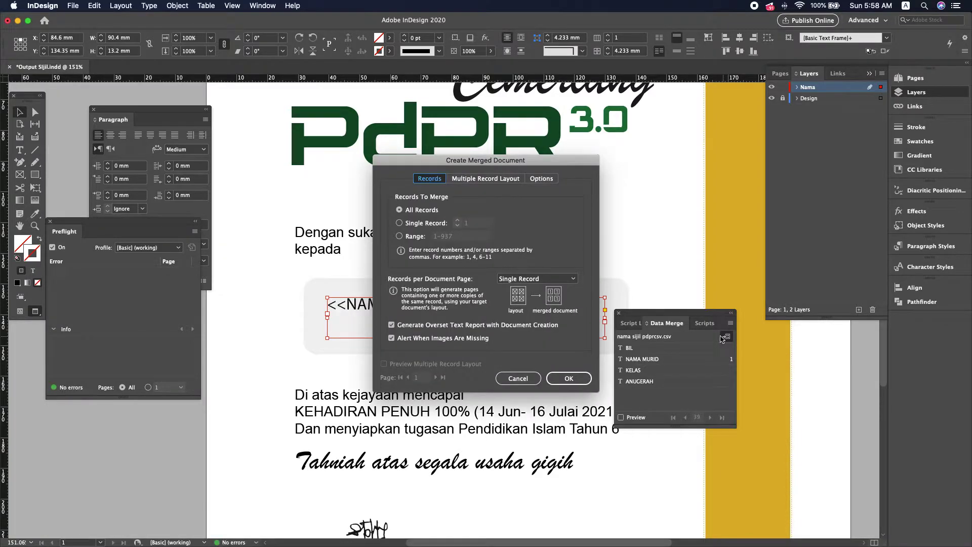
{"action": "left_click_drag", "start_coordinate": [465, 163], "coordinate": [564, 166]}
{"action": "left_click", "coordinate": [518, 226]}
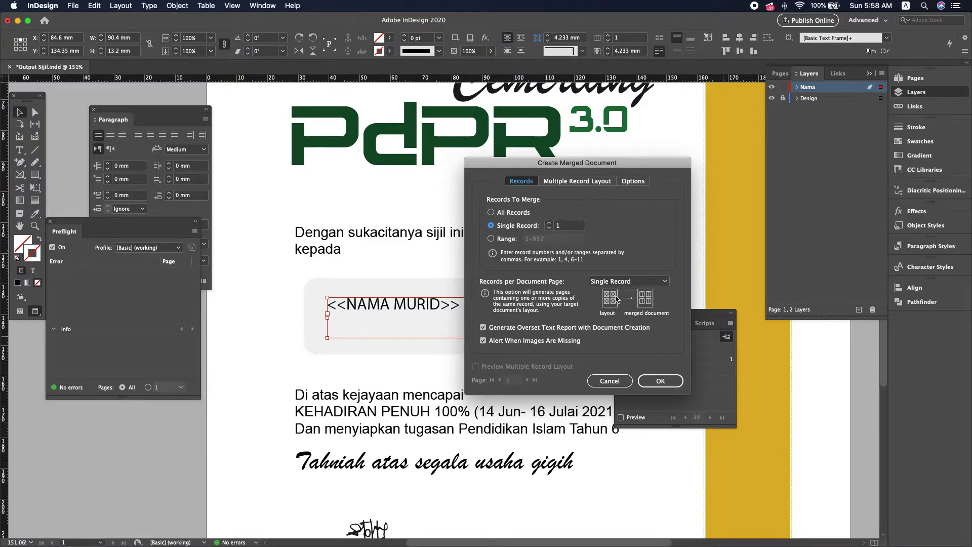
{"action": "left_click", "coordinate": [661, 381]}
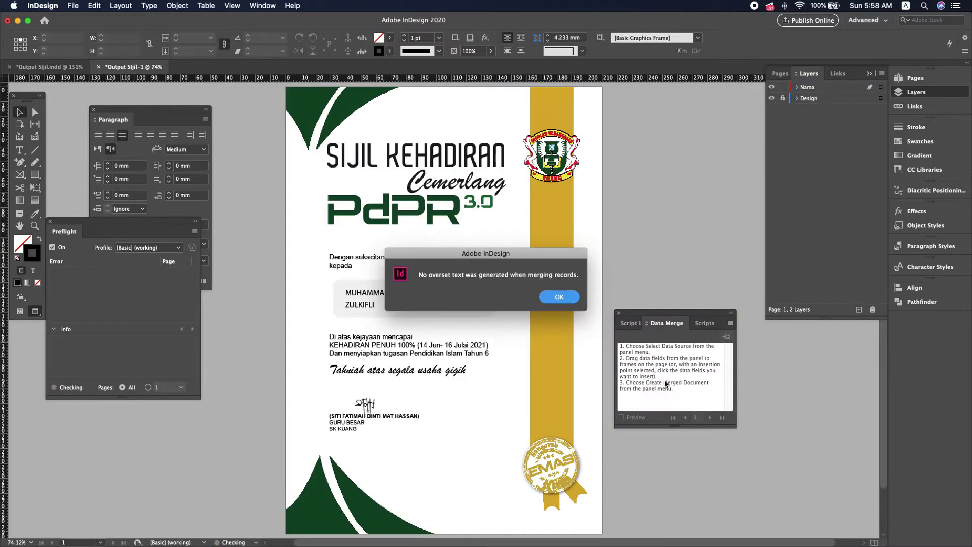
{"action": "left_click", "coordinate": [559, 297]}
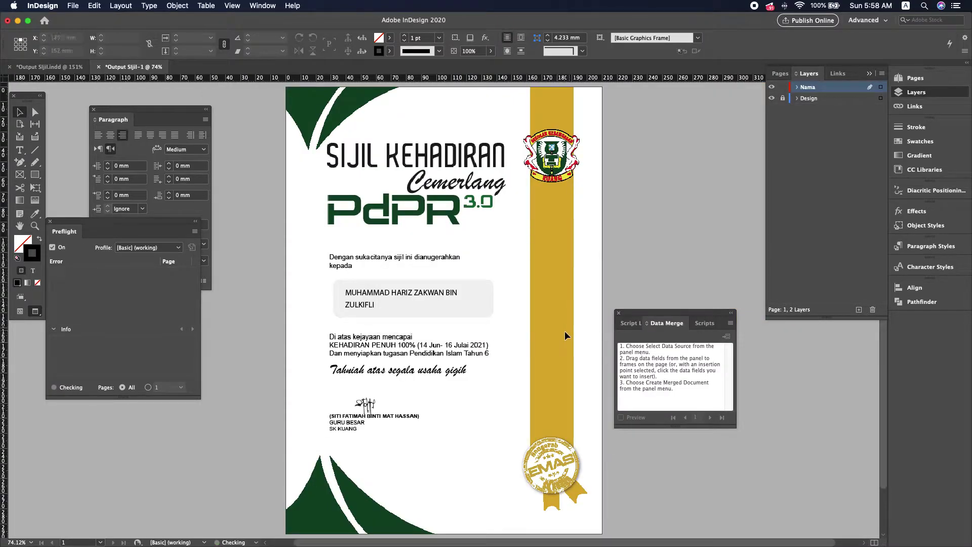
{"action": "scroll", "coordinate": [506, 323], "scroll_direction": "up", "scroll_amount": 2}
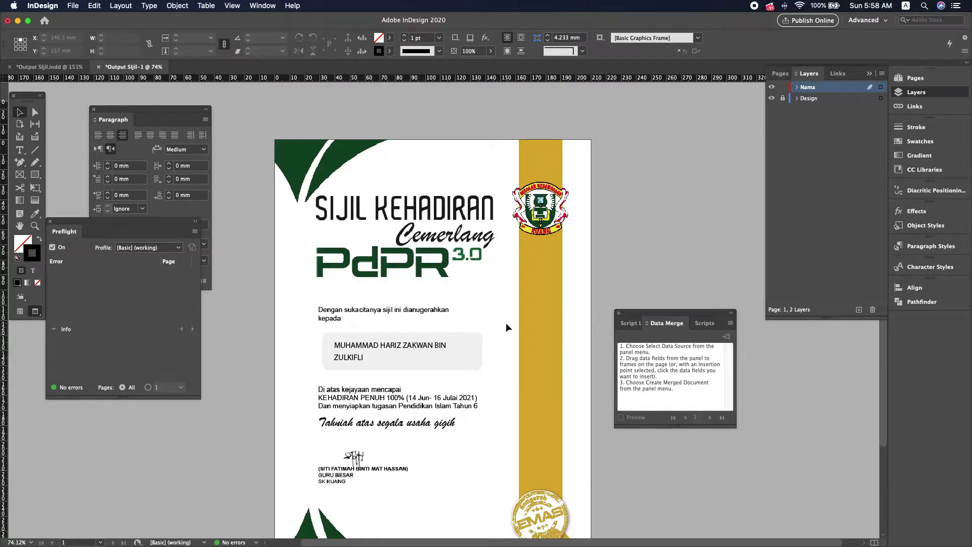
Close the single-record merged document Output Sijil-1 without saving it.
{"action": "scroll", "coordinate": [506, 323], "scroll_direction": "down", "scroll_amount": 2}
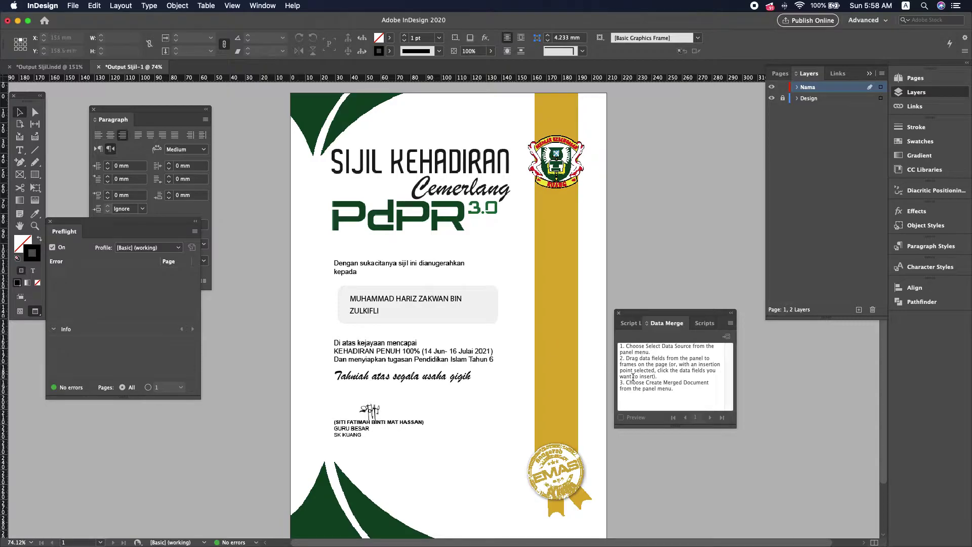
{"action": "left_click", "coordinate": [99, 67]}
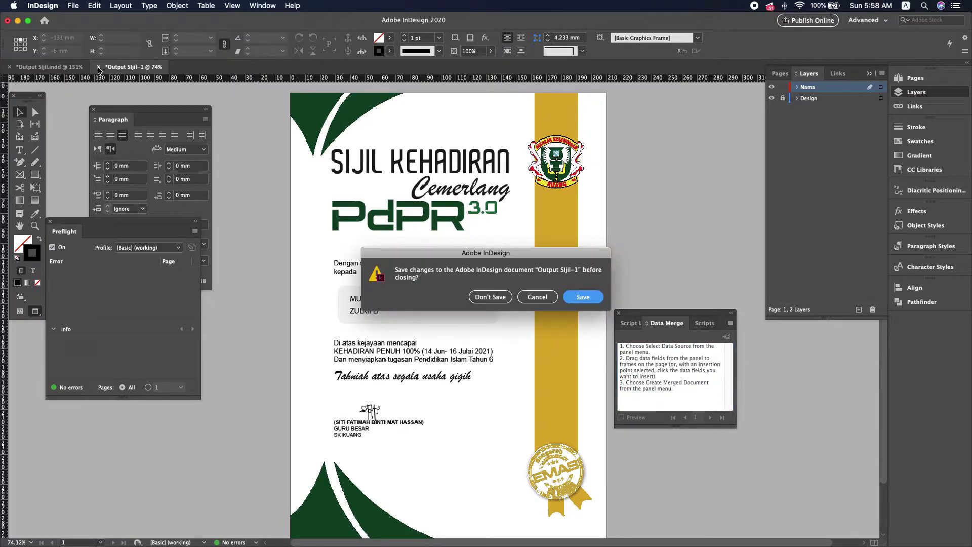
{"action": "left_click", "coordinate": [491, 297]}
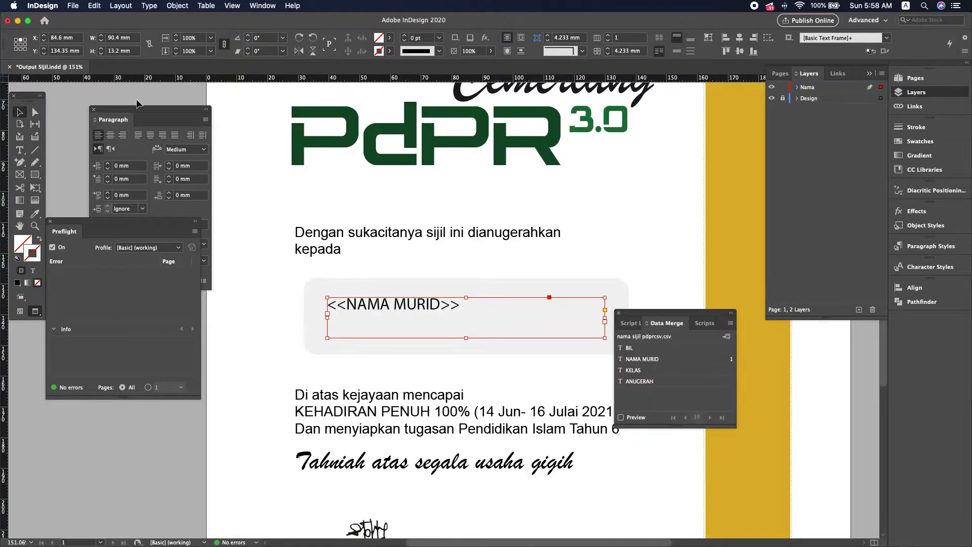
Create a merged document from all records, with a single record per document page.
{"action": "left_click", "coordinate": [726, 337]}
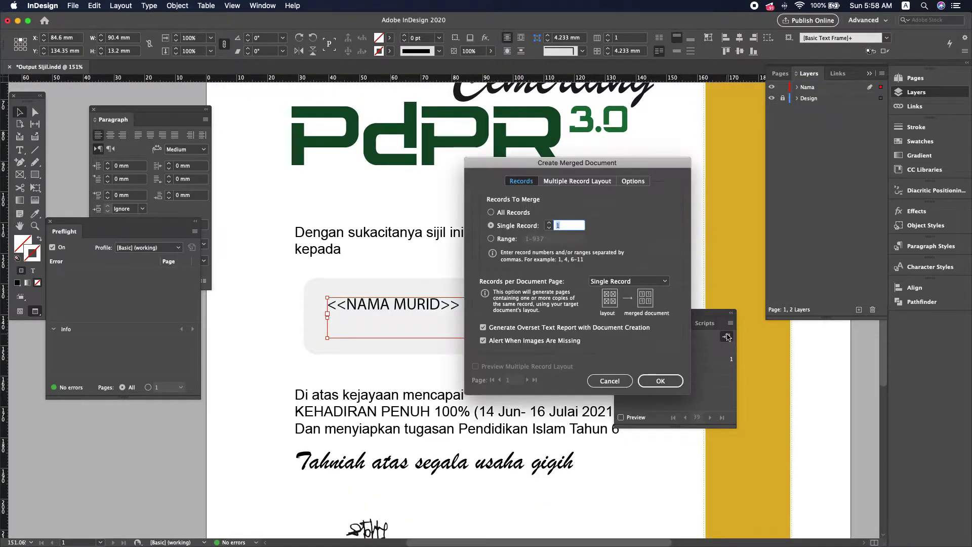
{"action": "left_click", "coordinate": [501, 216]}
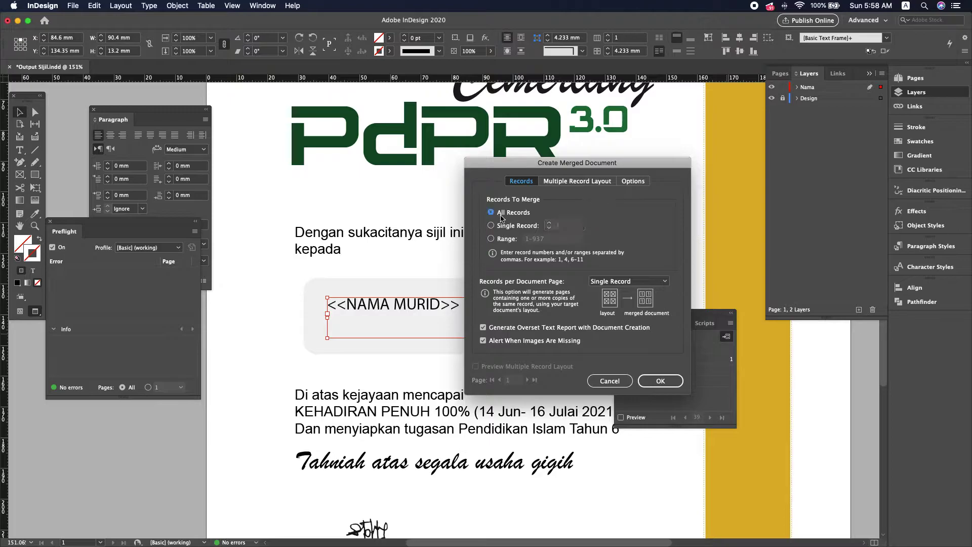
{"action": "left_click", "coordinate": [659, 382]}
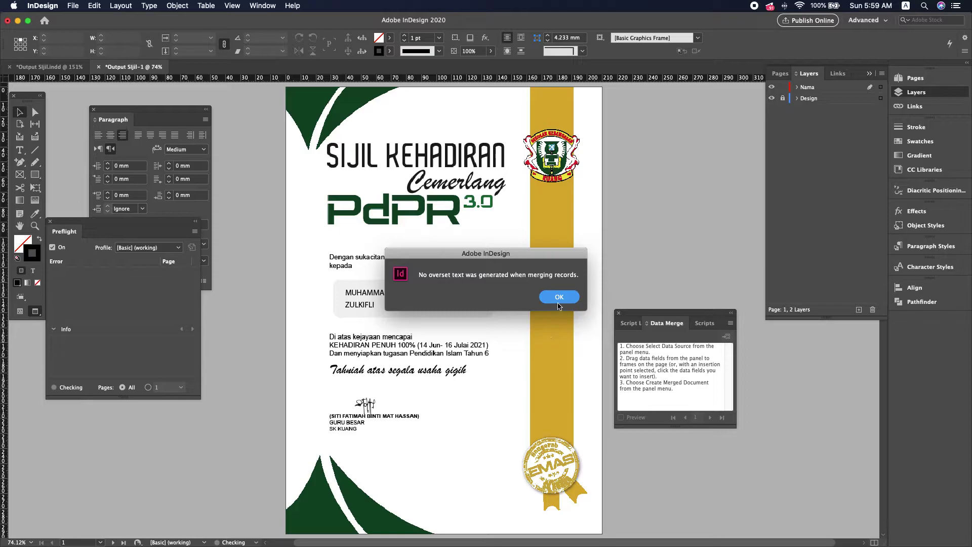
{"action": "left_click", "coordinate": [558, 300]}
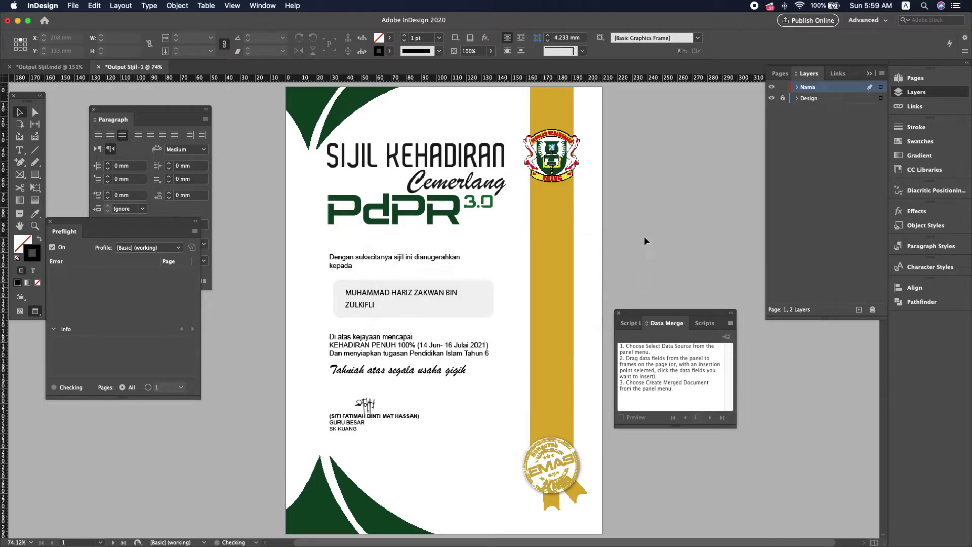
Hide the Design layer to check the merged names on their own, and show it again.
{"action": "left_click", "coordinate": [771, 98]}
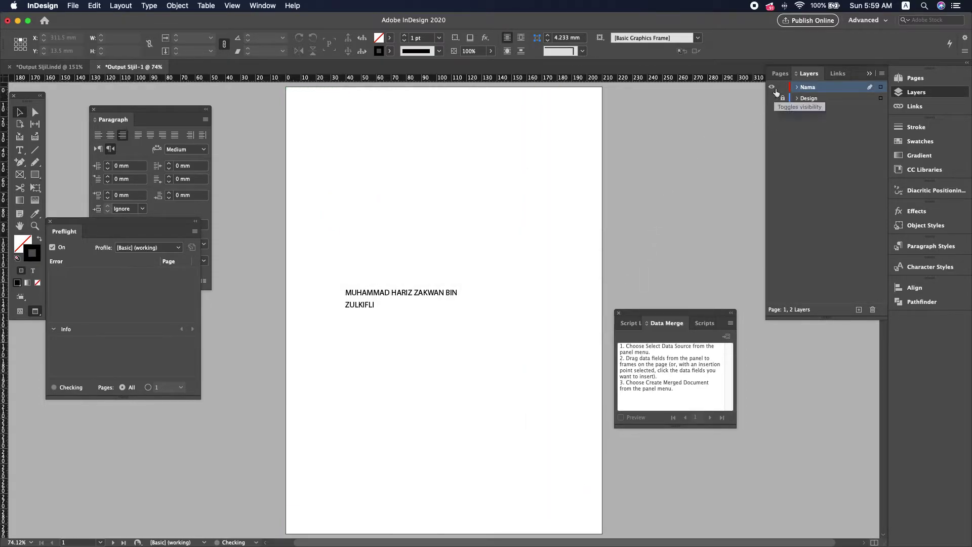
{"action": "scroll", "coordinate": [501, 215], "scroll_direction": "down", "scroll_amount": 20}
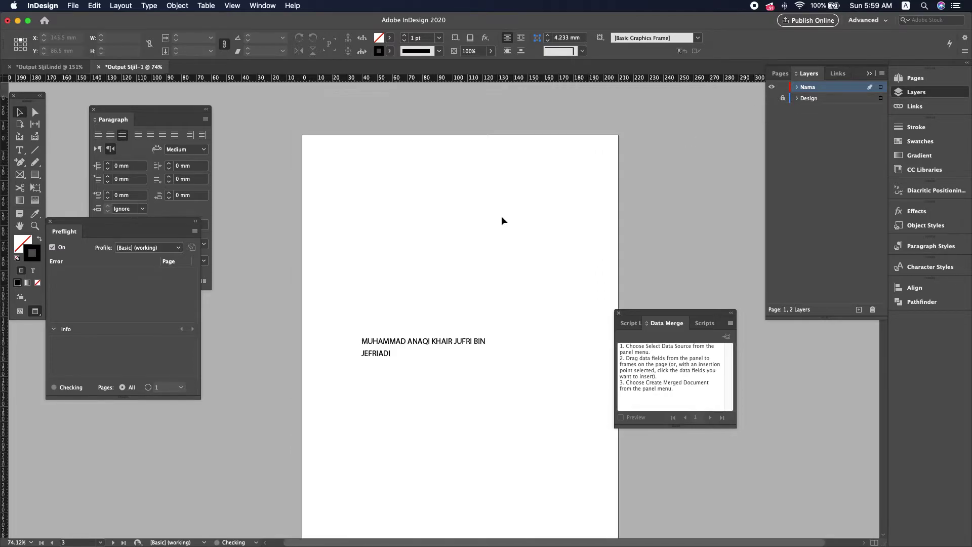
{"action": "left_click", "coordinate": [771, 99]}
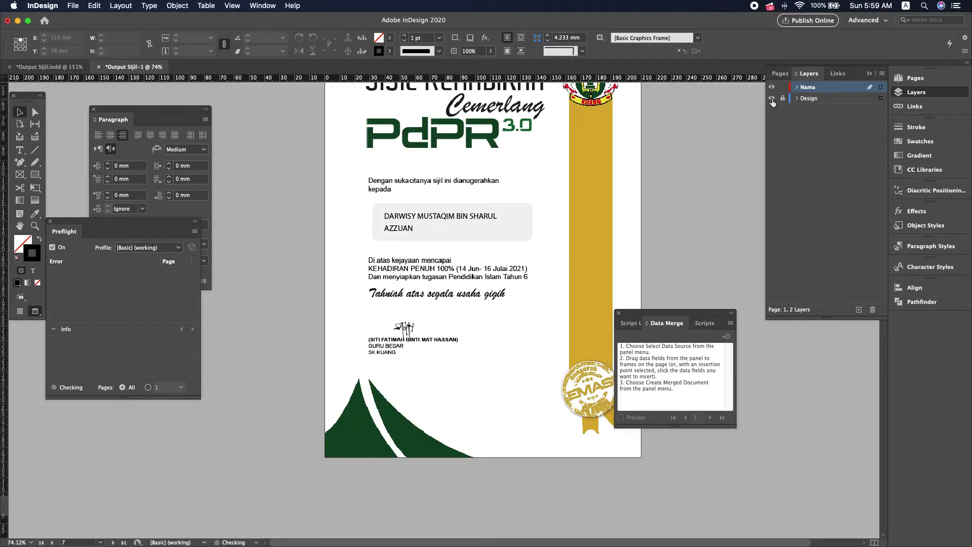
Move the single-line name frame on page 13 down to Y 138 mm within the grey box.
{"action": "scroll", "coordinate": [609, 183], "scroll_direction": "down", "scroll_amount": 5}
{"action": "scroll", "coordinate": [608, 183], "scroll_direction": "down", "scroll_amount": 20}
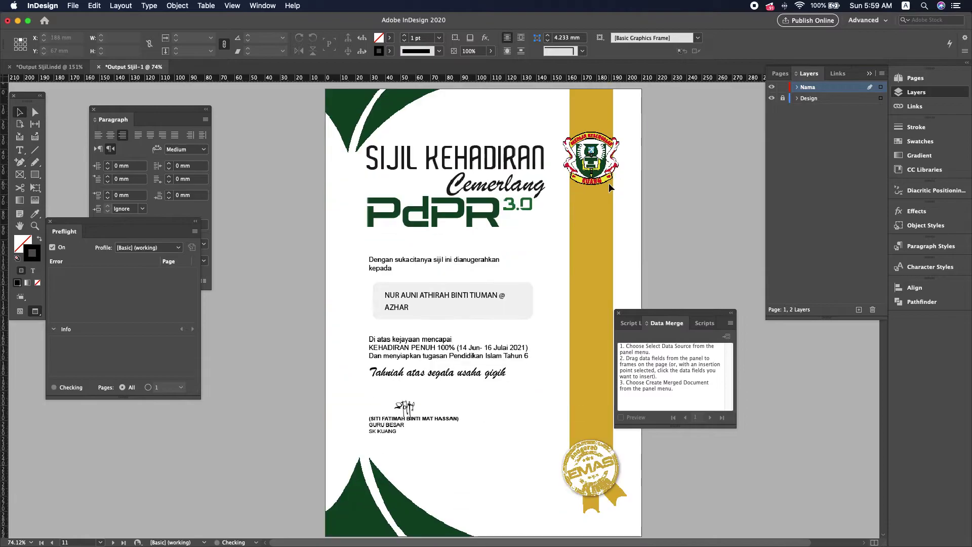
{"action": "scroll", "coordinate": [608, 184], "scroll_direction": "down", "scroll_amount": 5}
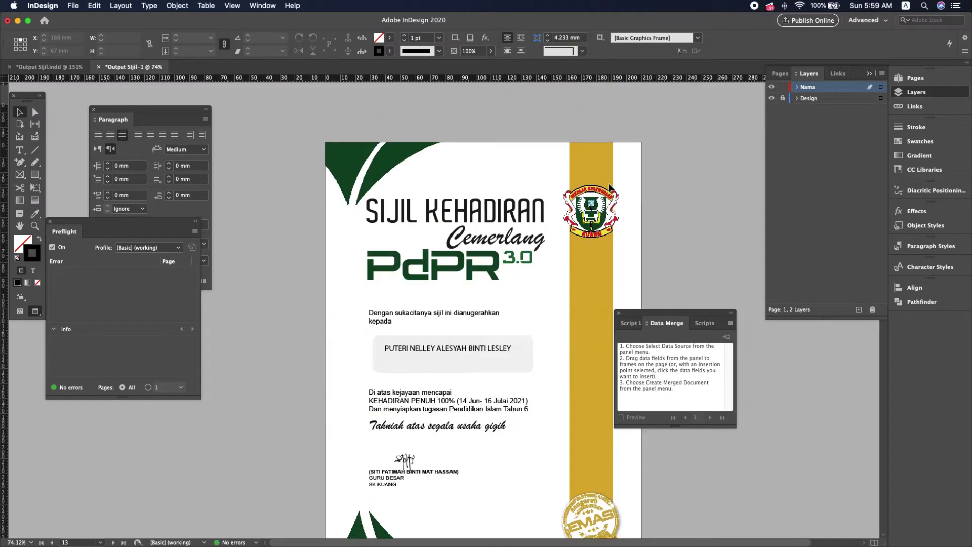
{"action": "scroll", "coordinate": [609, 186], "scroll_direction": "down", "scroll_amount": 10}
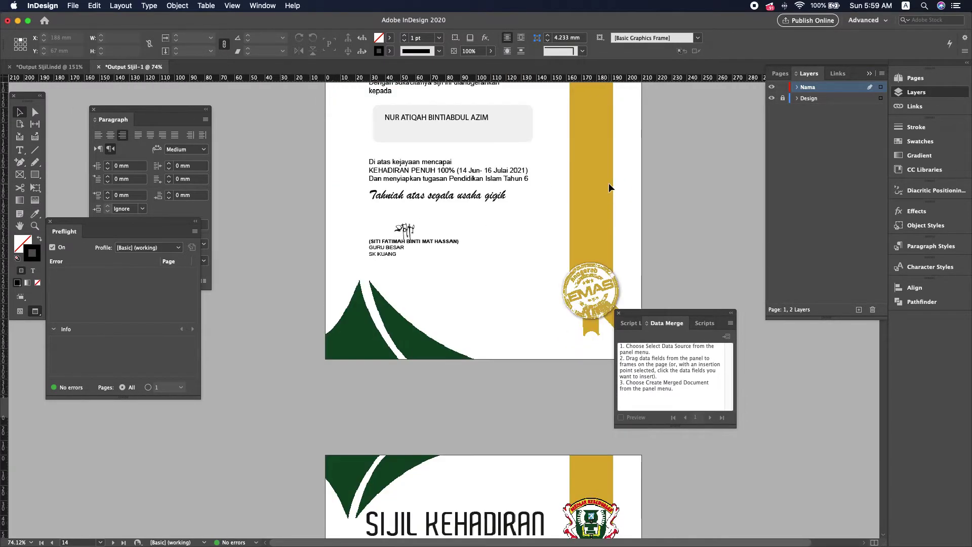
{"action": "scroll", "coordinate": [608, 184], "scroll_direction": "up", "scroll_amount": 5}
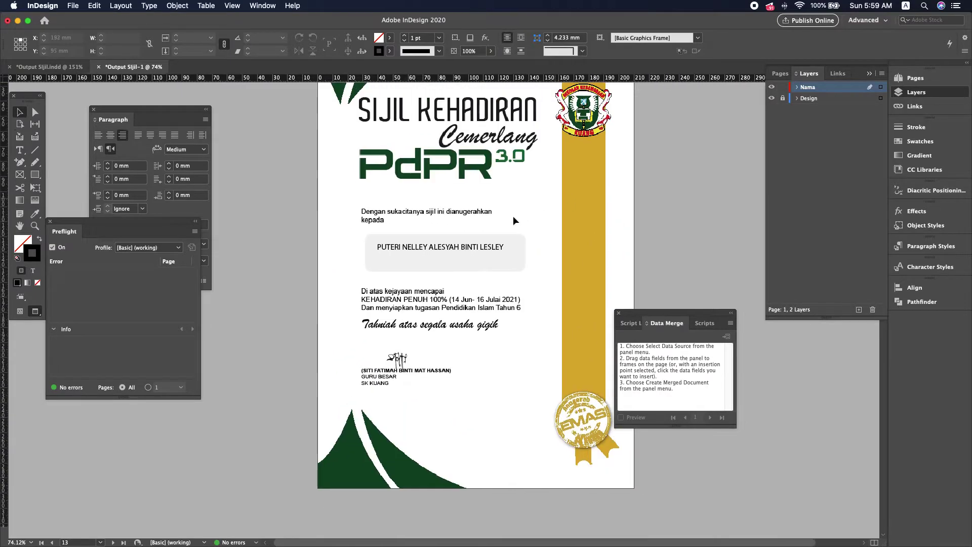
{"action": "left_click", "coordinate": [459, 253]}
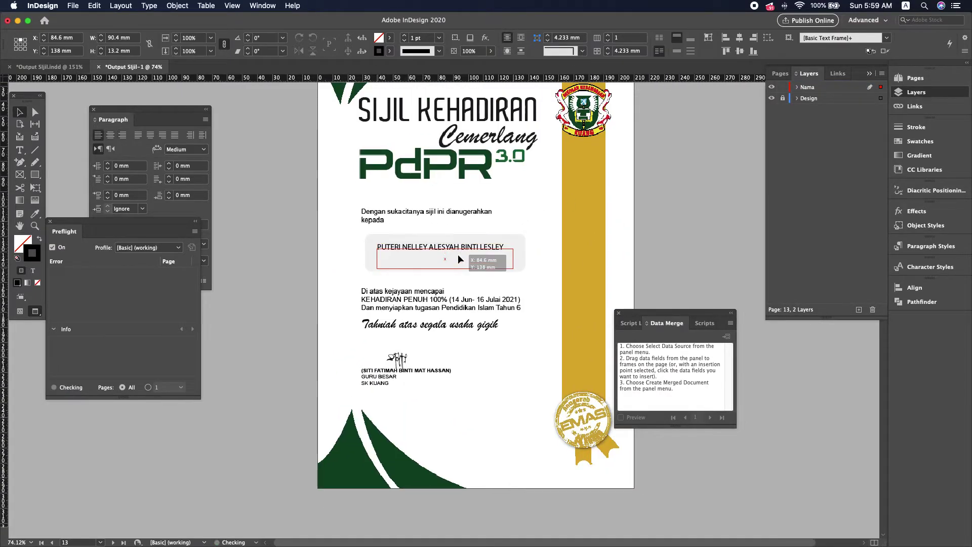
Lower the single-line name frames to Y 138.5 mm on page 15 and Y 137.5 mm on page 17.
{"action": "scroll", "coordinate": [548, 250], "scroll_direction": "down", "scroll_amount": 15}
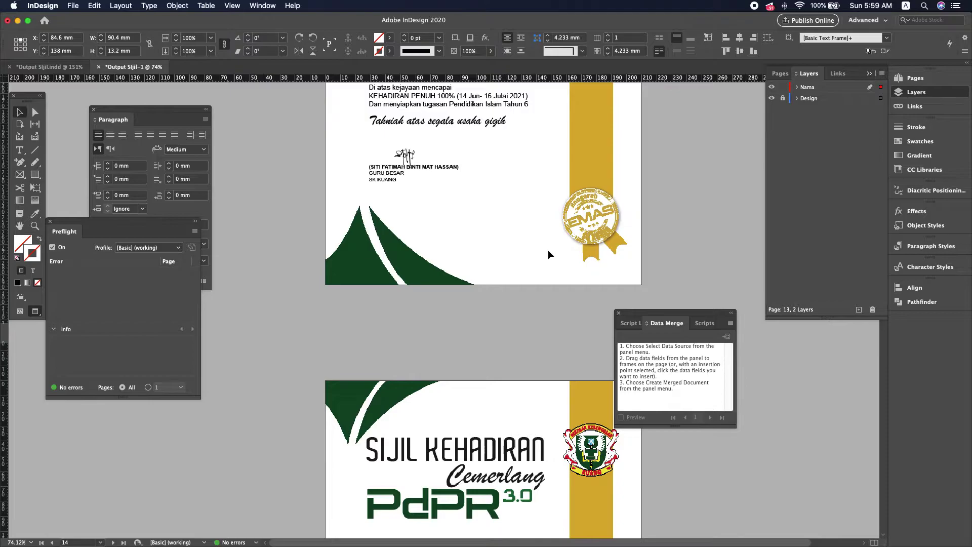
{"action": "left_click_drag", "start_coordinate": [451, 390], "coordinate": [451, 397]}
{"action": "scroll", "coordinate": [493, 389], "scroll_direction": "down", "scroll_amount": 15}
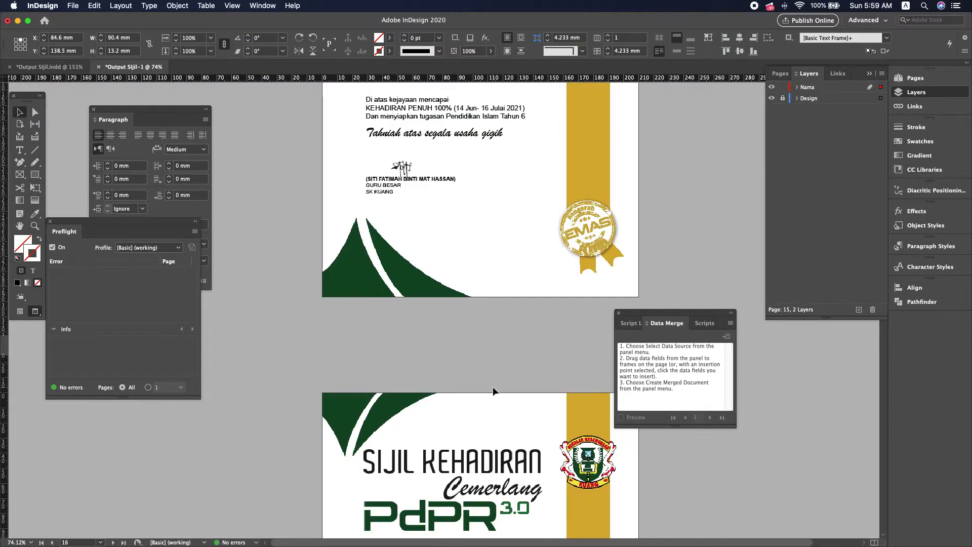
{"action": "scroll", "coordinate": [493, 390], "scroll_direction": "down", "scroll_amount": 1}
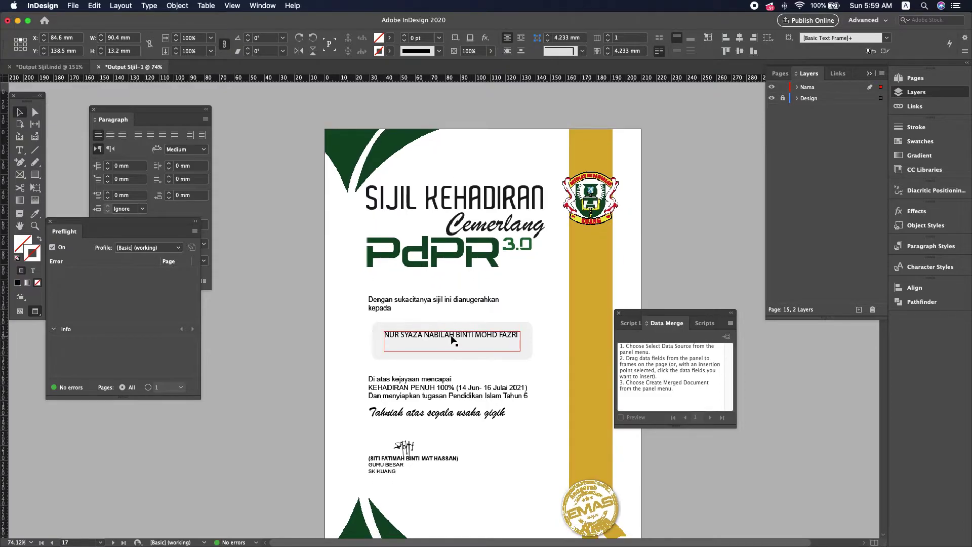
{"action": "left_click", "coordinate": [451, 338]}
Move the single-line name frame on page 21 down to Y 138.5 mm in the grey box.
{"action": "scroll", "coordinate": [412, 371], "scroll_direction": "down", "scroll_amount": 15}
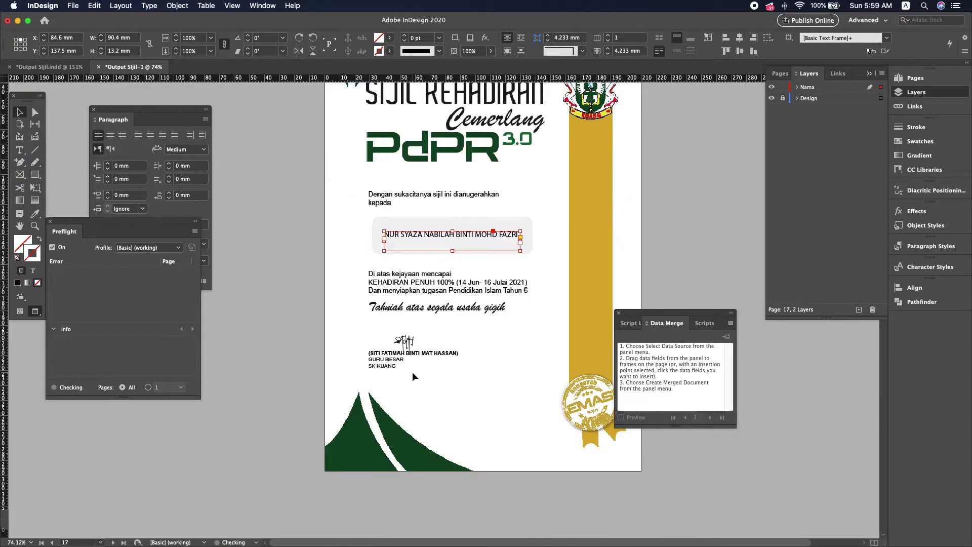
{"action": "scroll", "coordinate": [412, 374], "scroll_direction": "down", "scroll_amount": 10}
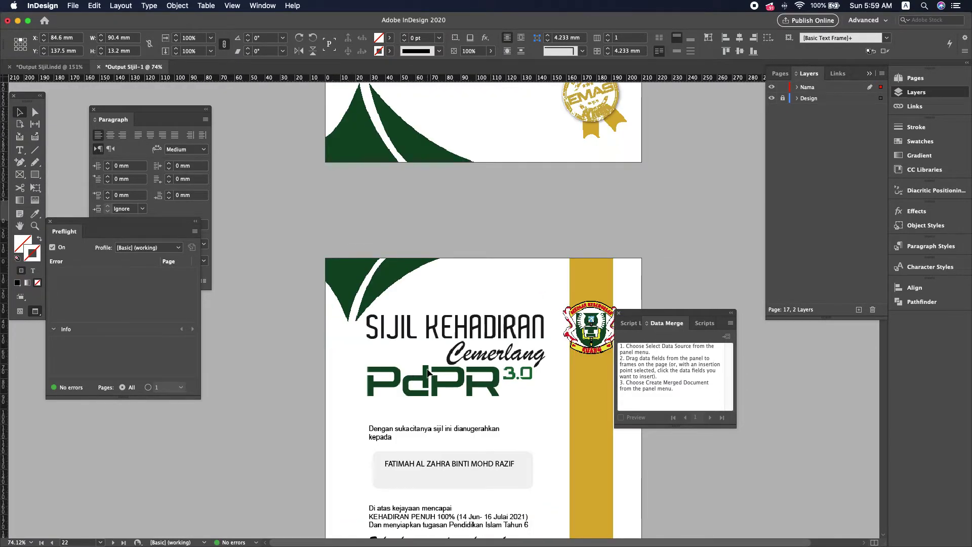
{"action": "scroll", "coordinate": [426, 372], "scroll_direction": "down", "scroll_amount": 5}
{"action": "left_click", "coordinate": [444, 138]}
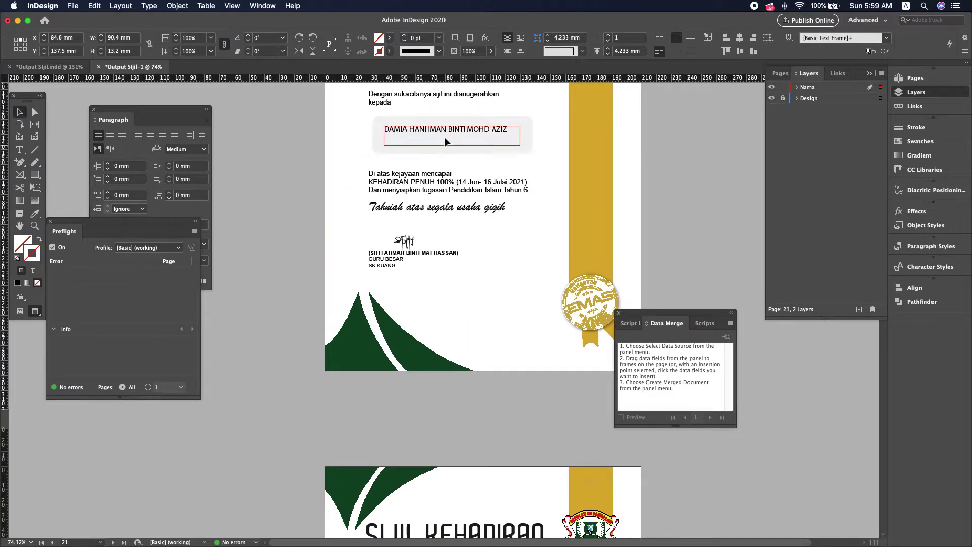
Nudge the single-line name frame on page 22 down to Y 139.35 mm.
{"action": "scroll", "coordinate": [451, 210], "scroll_direction": "down", "scroll_amount": 10}
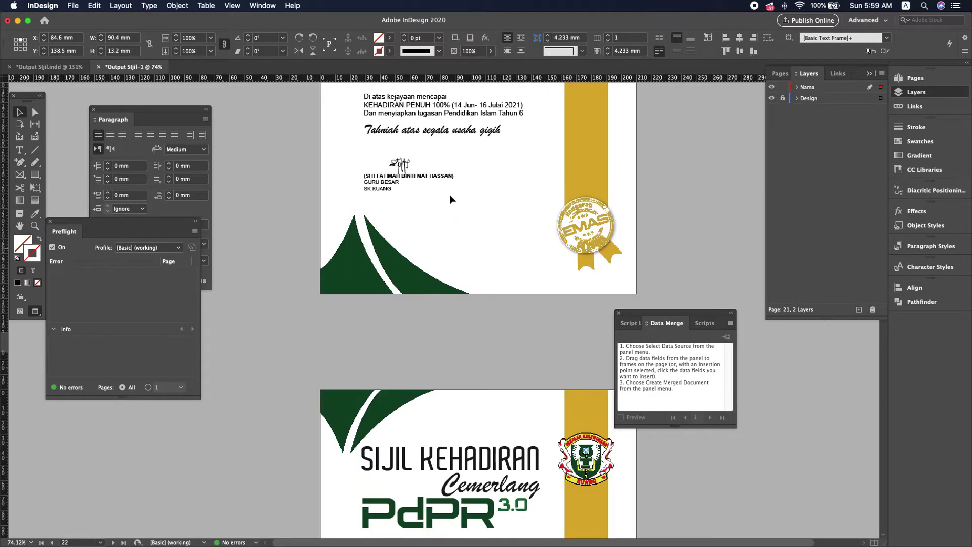
{"action": "scroll", "coordinate": [436, 140], "scroll_direction": "down", "scroll_amount": 10}
{"action": "left_click", "coordinate": [450, 248]}
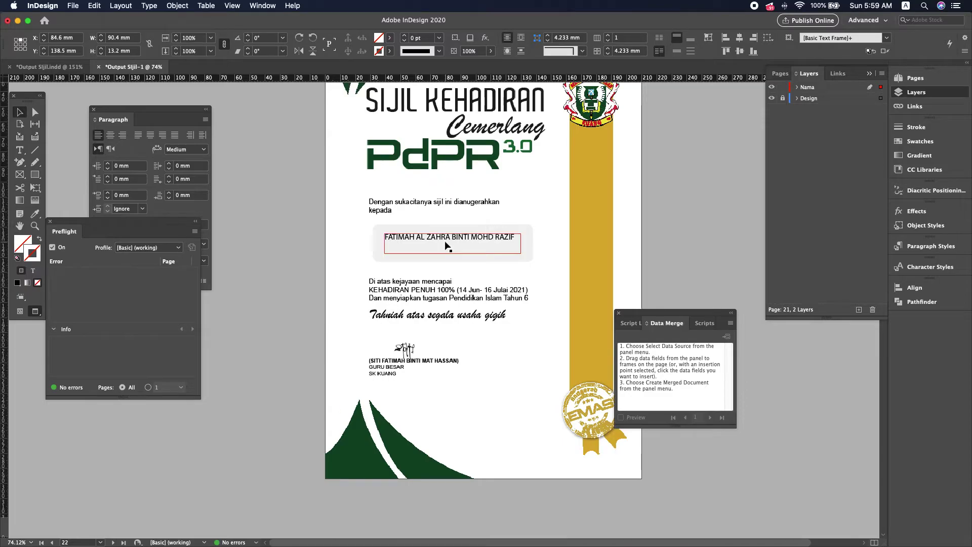
{"action": "key", "text": "shift+Down"}
{"action": "key", "text": "shift+Down"}
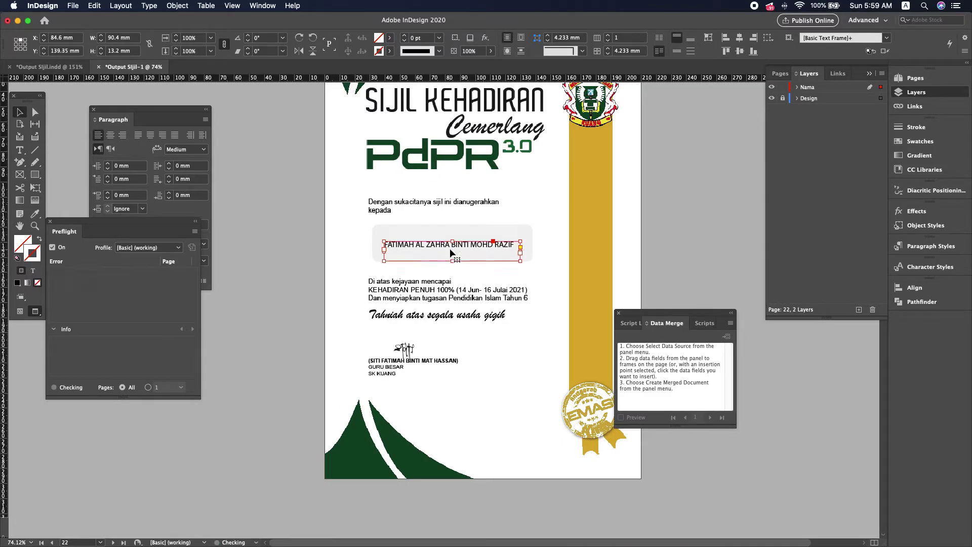
Nudge the single-line name frame on page 23 down to Y 139.35 mm.
{"action": "scroll", "coordinate": [450, 248], "scroll_direction": "down", "scroll_amount": 5}
{"action": "scroll", "coordinate": [450, 248], "scroll_direction": "down", "scroll_amount": 5}
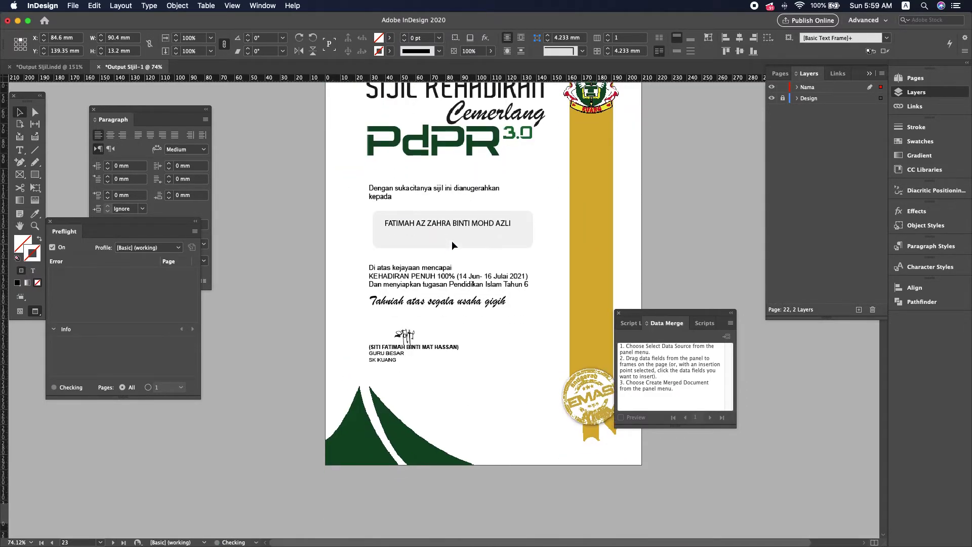
{"action": "left_click", "coordinate": [453, 233]}
{"action": "key", "text": "shift+Down"}
{"action": "key", "text": "shift+Down"}
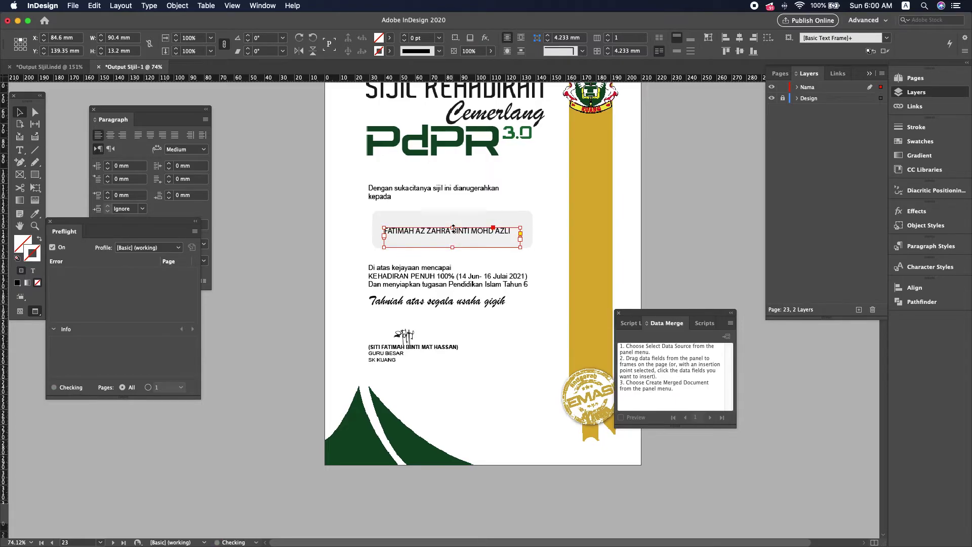
Insert a line break in the student name on page 24 so that BIN starts the second line.
{"action": "scroll", "coordinate": [453, 230], "scroll_direction": "down", "scroll_amount": 5}
{"action": "scroll", "coordinate": [453, 229], "scroll_direction": "up", "scroll_amount": 3}
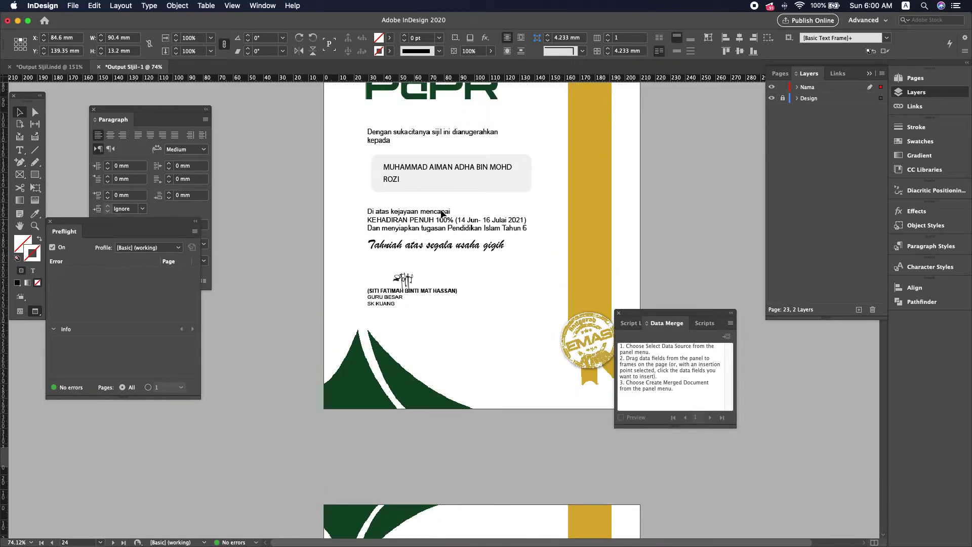
{"action": "left_click", "coordinate": [490, 165]}
{"action": "double_click", "coordinate": [490, 165]}
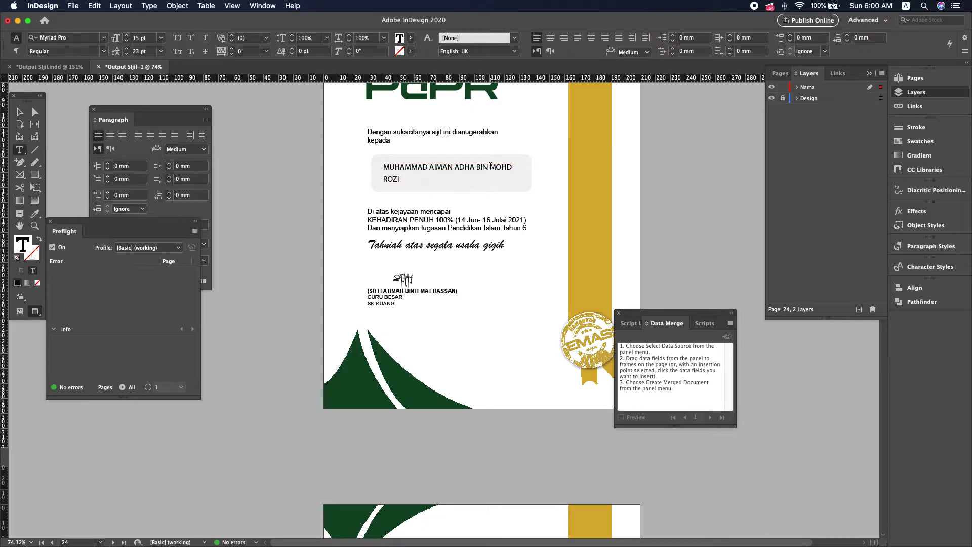
{"action": "left_click", "coordinate": [477, 166]}
{"action": "key", "text": "Return"}
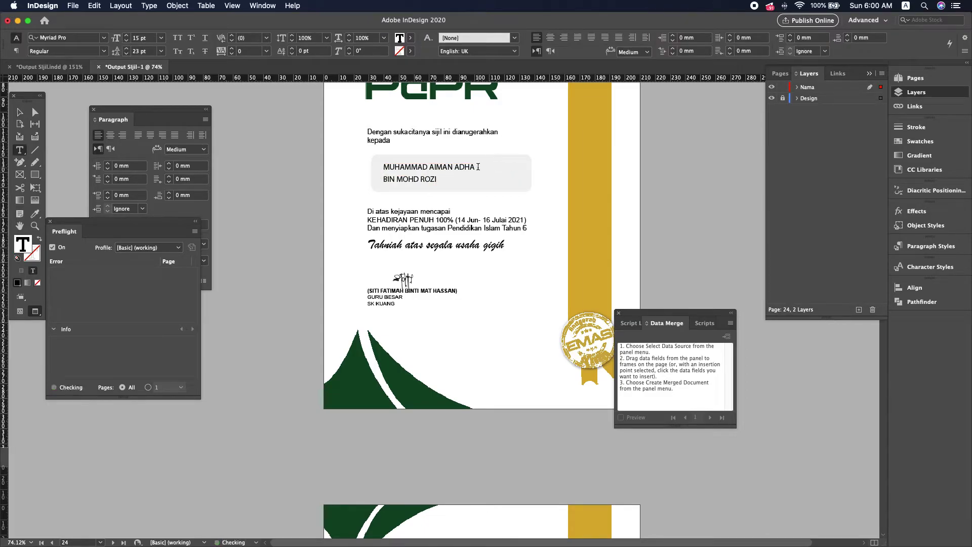
Insert a line break before BIN in the student name on page 25.
{"action": "scroll", "coordinate": [478, 166], "scroll_direction": "down", "scroll_amount": 5}
{"action": "scroll", "coordinate": [478, 167], "scroll_direction": "down", "scroll_amount": 5}
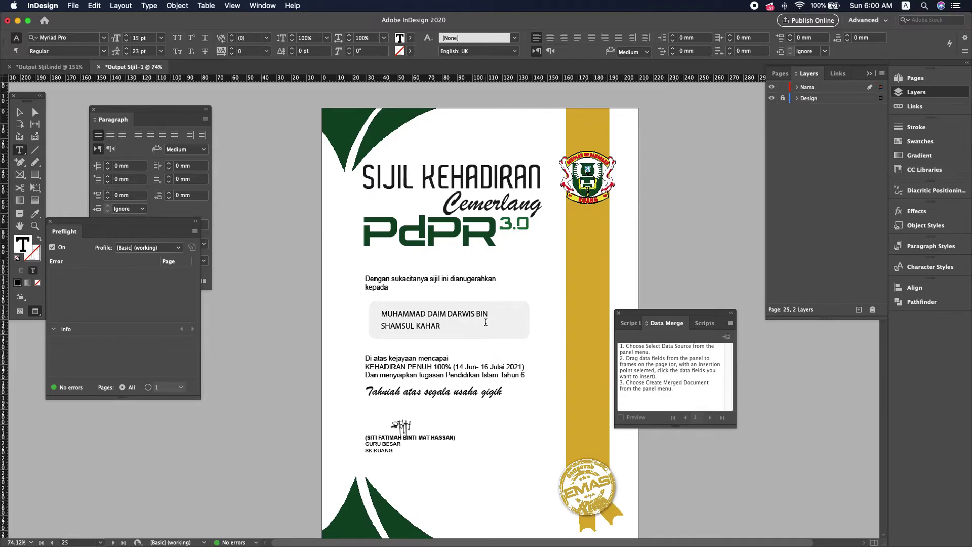
{"action": "key", "text": "Return"}
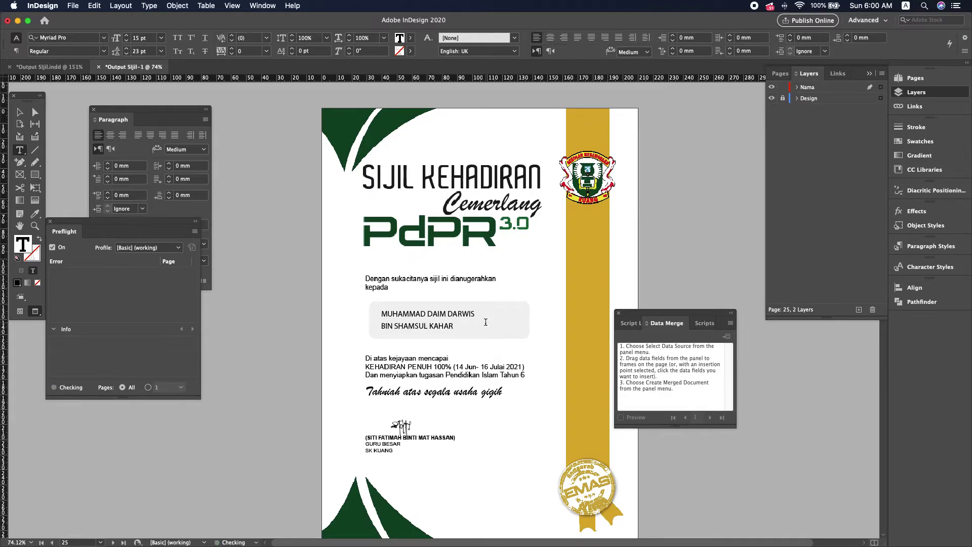
Return to the Selection tool and nudge the single-line name frame on page 26 down to Y 139.35 mm.
{"action": "scroll", "coordinate": [485, 322], "scroll_direction": "down", "scroll_amount": 10}
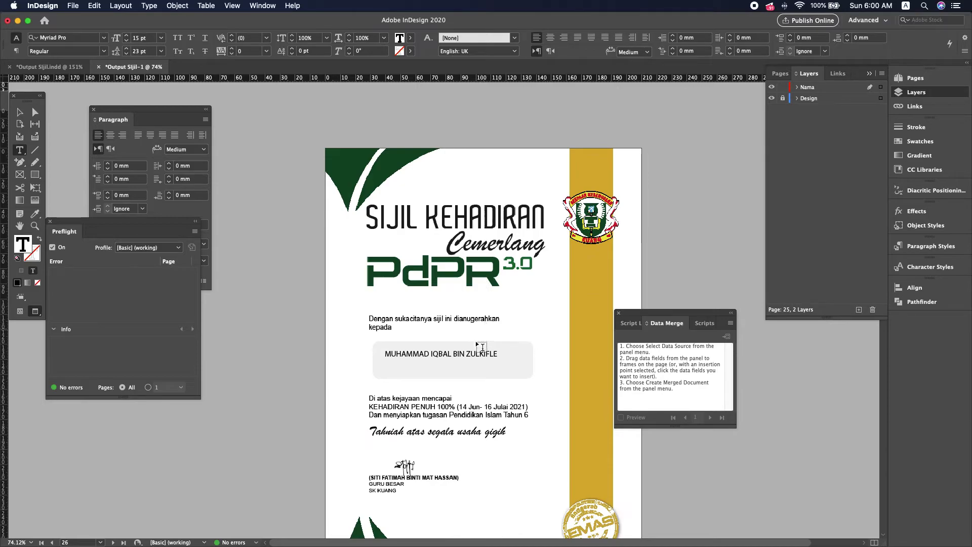
{"action": "key", "text": "Escape"}
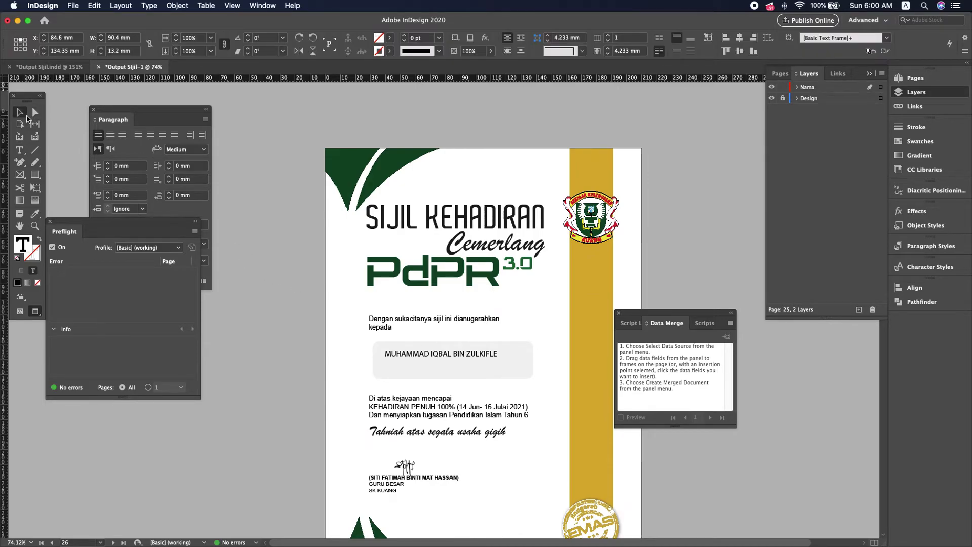
{"action": "left_click", "coordinate": [485, 362]}
{"action": "key", "text": "Down"}
{"action": "key", "text": "Down"}
{"action": "key", "text": "Down"}
{"action": "key", "text": "Down"}
{"action": "key", "text": "Down"}
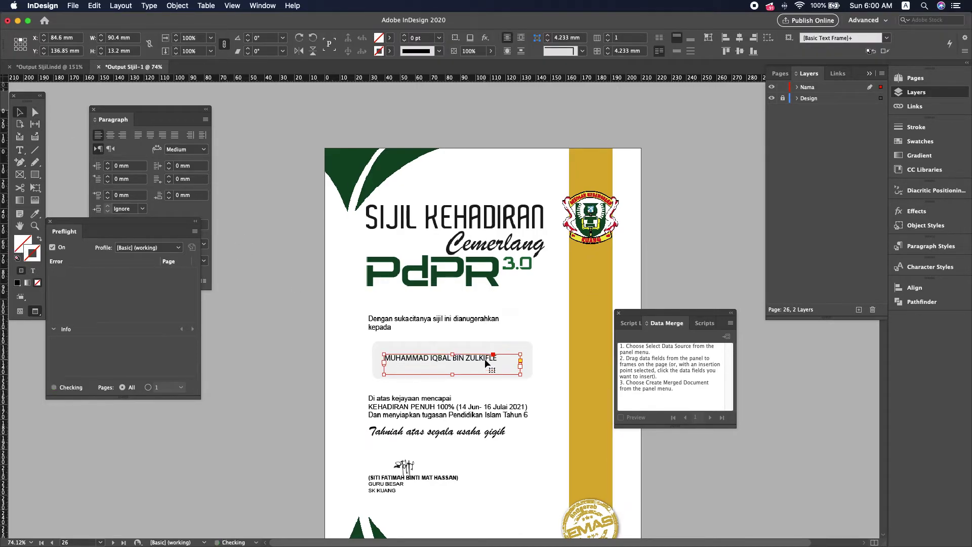
{"action": "scroll", "coordinate": [484, 362], "scroll_direction": "down", "scroll_amount": 10}
{"action": "scroll", "coordinate": [485, 359], "scroll_direction": "down", "scroll_amount": 5}
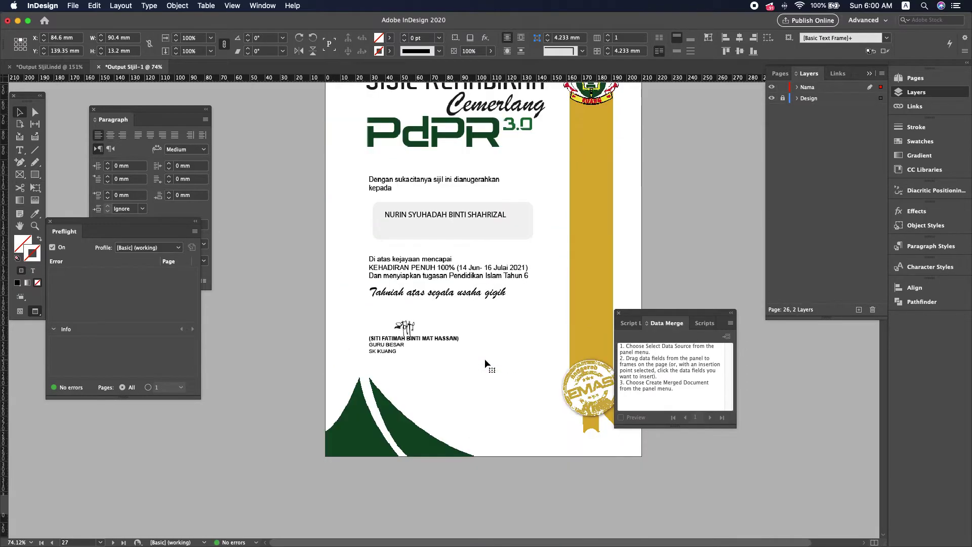
Nudge the single-line name frame on page 27 down to Y 139.35 mm.
{"action": "left_click", "coordinate": [469, 212]}
{"action": "key", "text": "Down"}
{"action": "key", "text": "Down"}
{"action": "key", "text": "Down"}
{"action": "key", "text": "Down"}
{"action": "key", "text": "Down"}
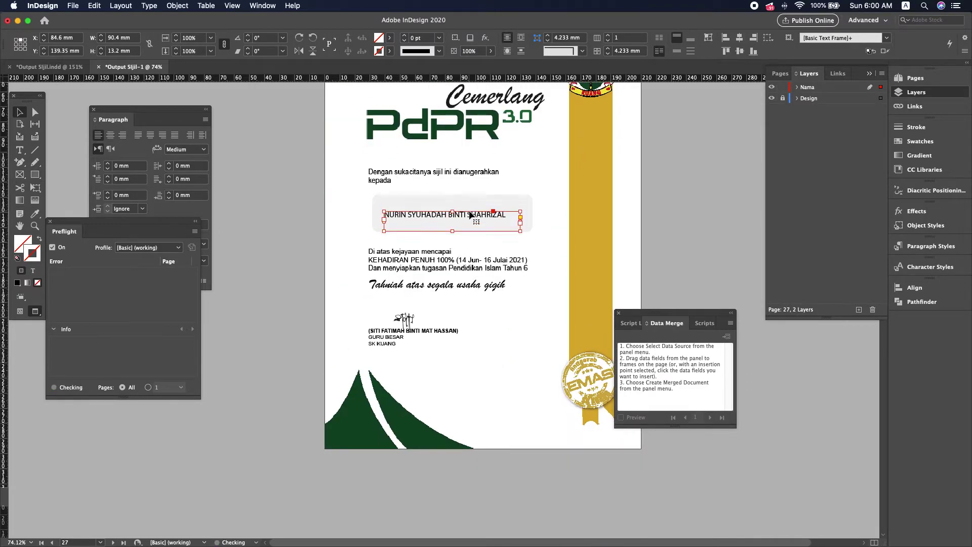
Try shifting the name frame on page 28 vertically and return it to Y 134.35 mm.
{"action": "scroll", "coordinate": [469, 210], "scroll_direction": "down", "scroll_amount": 10}
{"action": "left_click", "coordinate": [469, 212]}
{"action": "key", "text": "Up"}
{"action": "key", "text": "Up"}
{"action": "key", "text": "Up"}
{"action": "key", "text": "Up"}
{"action": "key", "text": "Up"}
Nudge the single-line name frame on page 29 down to Y 139.35 mm.
{"action": "scroll", "coordinate": [471, 242], "scroll_direction": "down", "scroll_amount": 3}
{"action": "scroll", "coordinate": [471, 246], "scroll_direction": "down", "scroll_amount": 11}
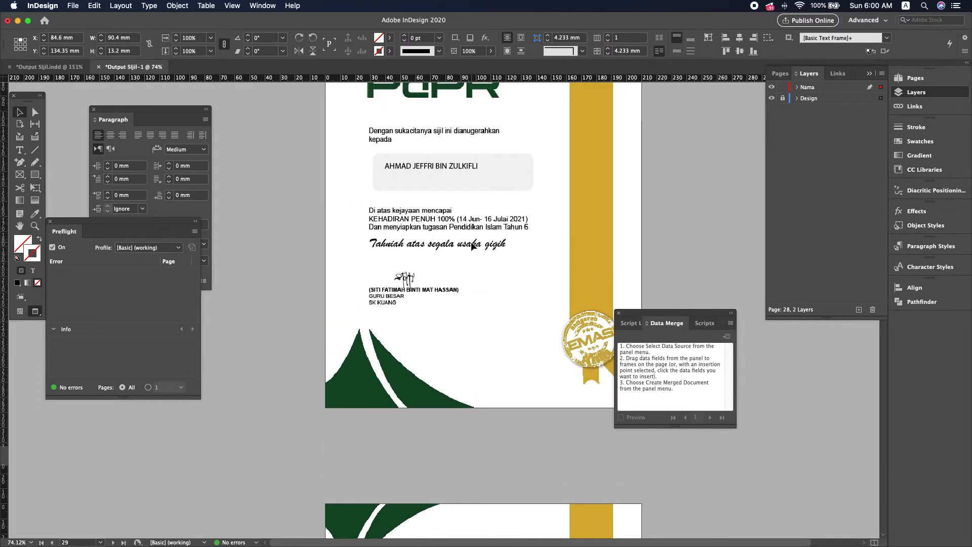
{"action": "left_click", "coordinate": [441, 171]}
{"action": "key", "text": "Down"}
{"action": "key", "text": "Down"}
{"action": "key", "text": "Down"}
{"action": "key", "text": "Down"}
{"action": "key", "text": "Down"}
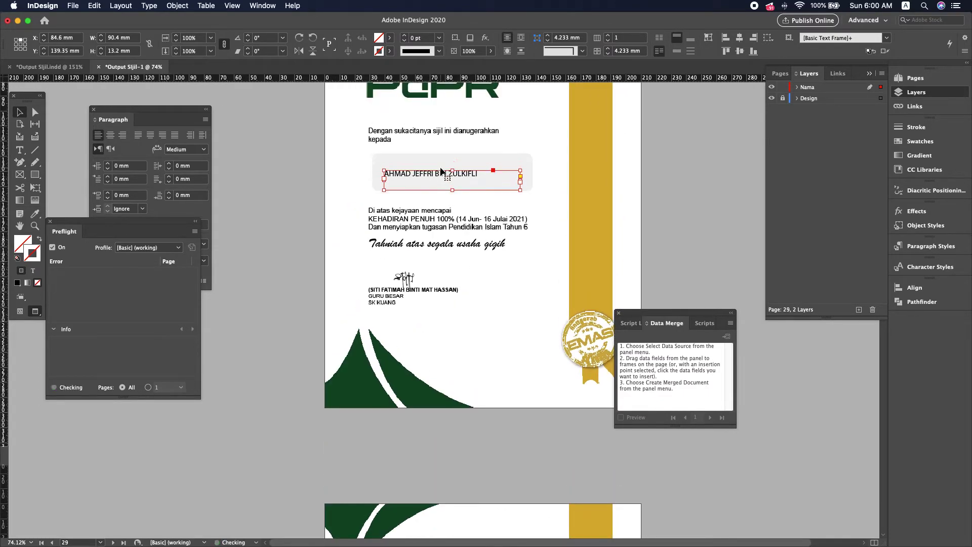
Nudge the single-line name frame on page 30 down to Y 139.35 mm.
{"action": "scroll", "coordinate": [440, 166], "scroll_direction": "down", "scroll_amount": 10}
{"action": "scroll", "coordinate": [440, 171], "scroll_direction": "down", "scroll_amount": 3}
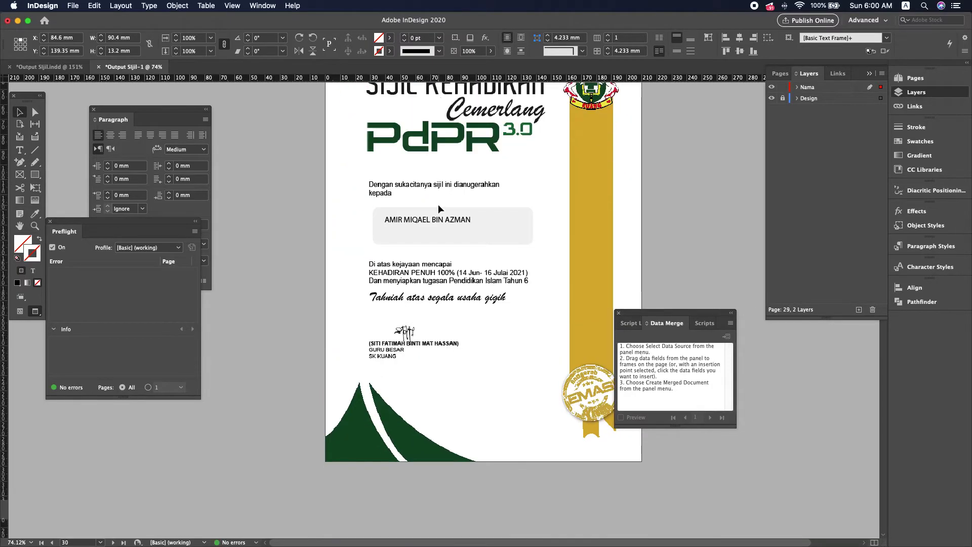
{"action": "left_click", "coordinate": [438, 221]}
{"action": "key", "text": "Down"}
{"action": "key", "text": "Down"}
{"action": "key", "text": "Down"}
{"action": "key", "text": "Down"}
{"action": "key", "text": "Down"}
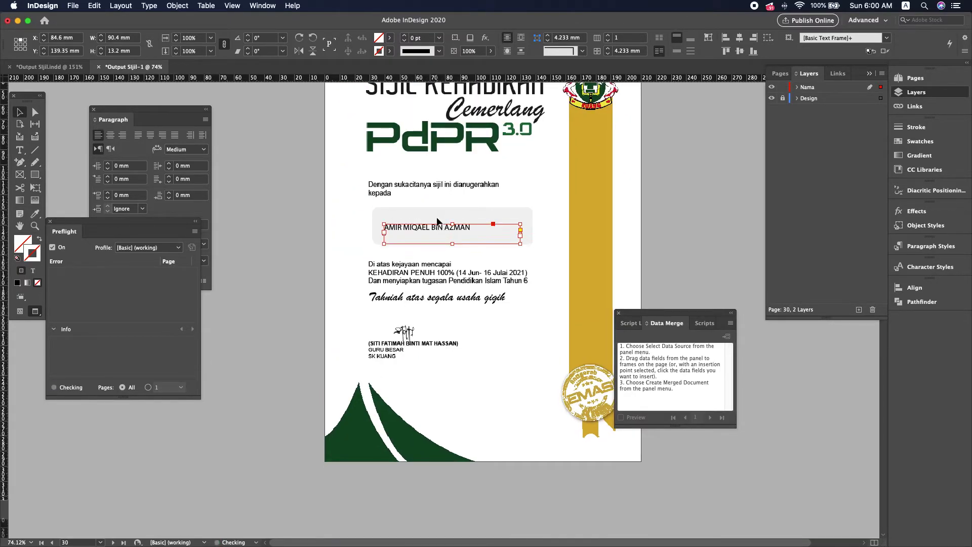
Skip past the following certificates and nudge the single-line name frame on page 36 down to Y 139.35 mm.
{"action": "scroll", "coordinate": [436, 217], "scroll_direction": "down", "scroll_amount": 10}
{"action": "scroll", "coordinate": [425, 324], "scroll_direction": "down", "scroll_amount": 20}
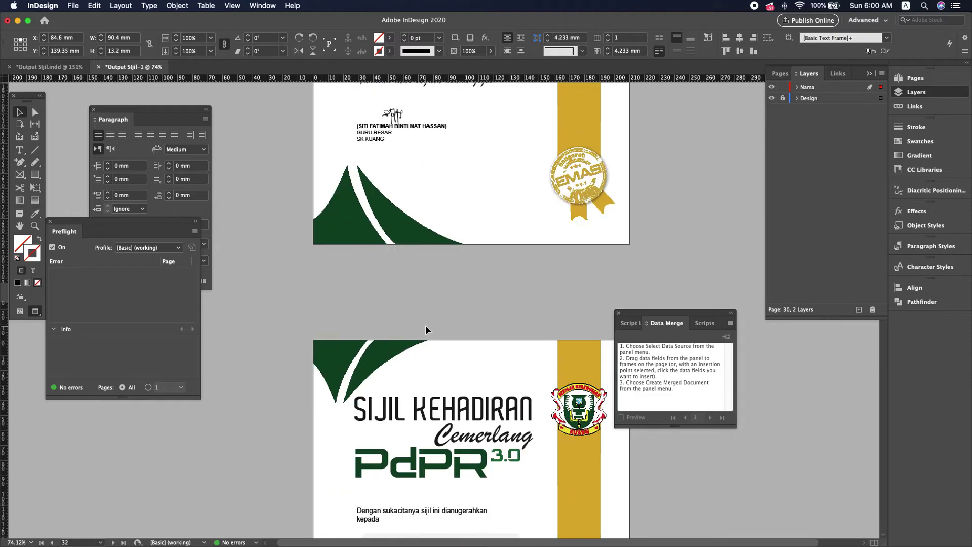
{"action": "scroll", "coordinate": [425, 328], "scroll_direction": "down", "scroll_amount": 20}
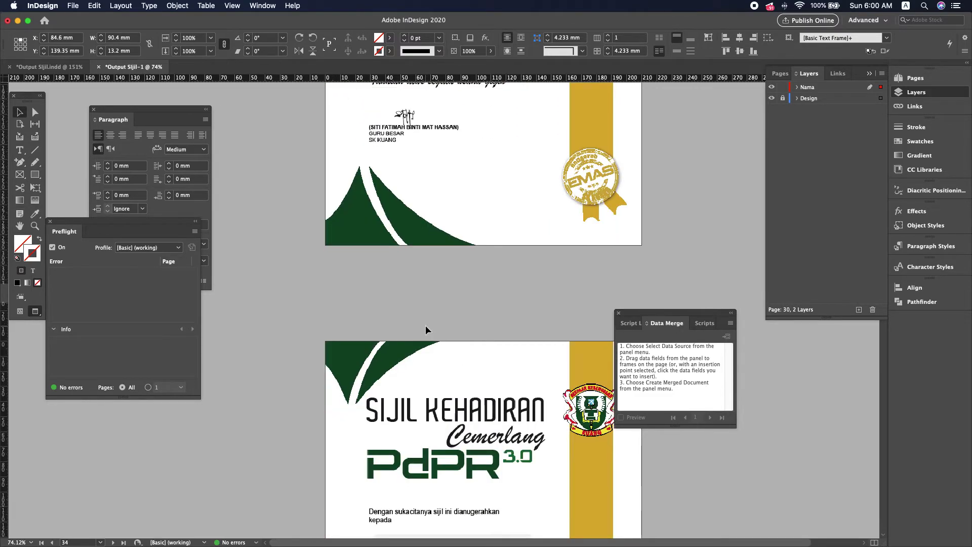
{"action": "scroll", "coordinate": [425, 329], "scroll_direction": "down", "scroll_amount": 15}
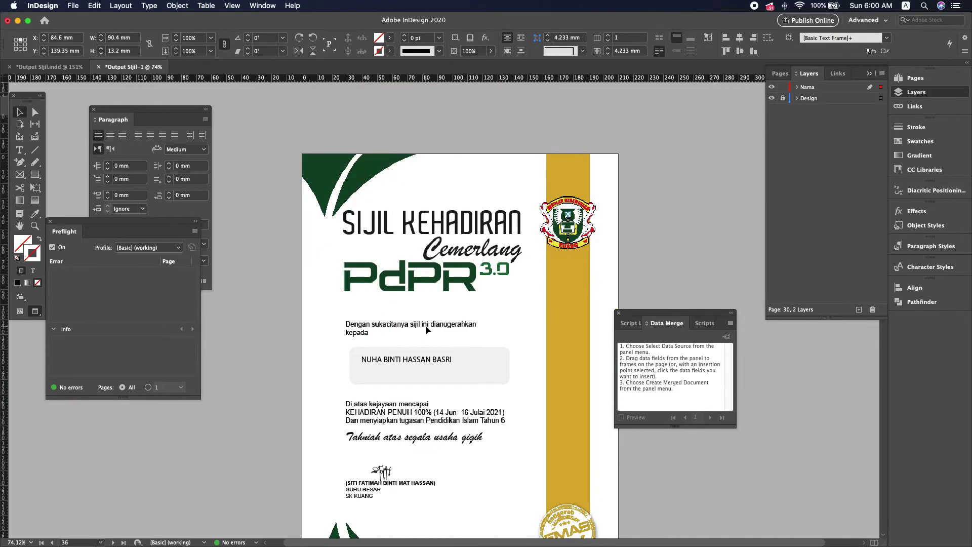
{"action": "left_click", "coordinate": [408, 176]}
{"action": "key", "text": "shift+Down"}
{"action": "key", "text": "shift+Down"}
{"action": "key", "text": "shift+Page_Down"}
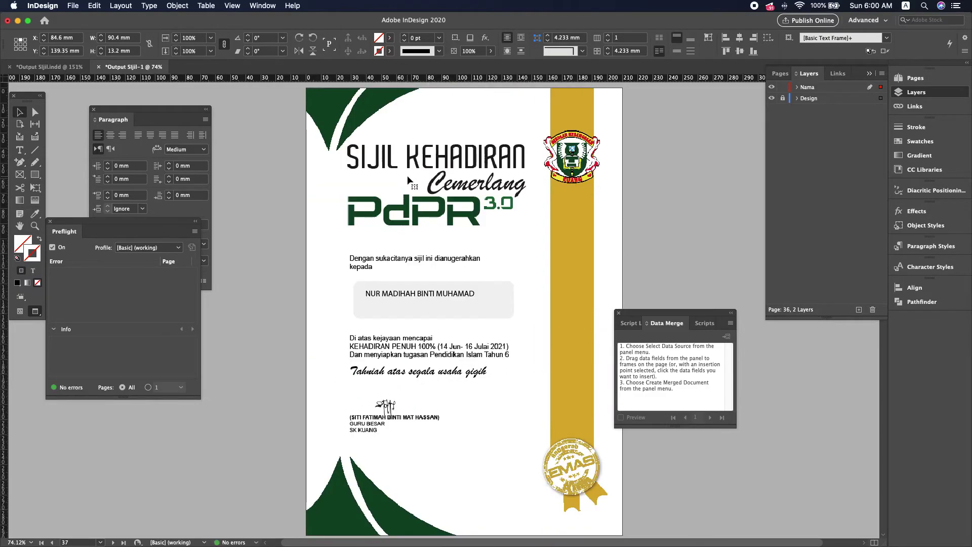
Nudge the single-line name frame on page 37 down to Y 139.35 mm.
{"action": "left_click", "coordinate": [415, 298]}
{"action": "key", "text": "shift+Down"}
{"action": "key", "text": "shift+Down"}
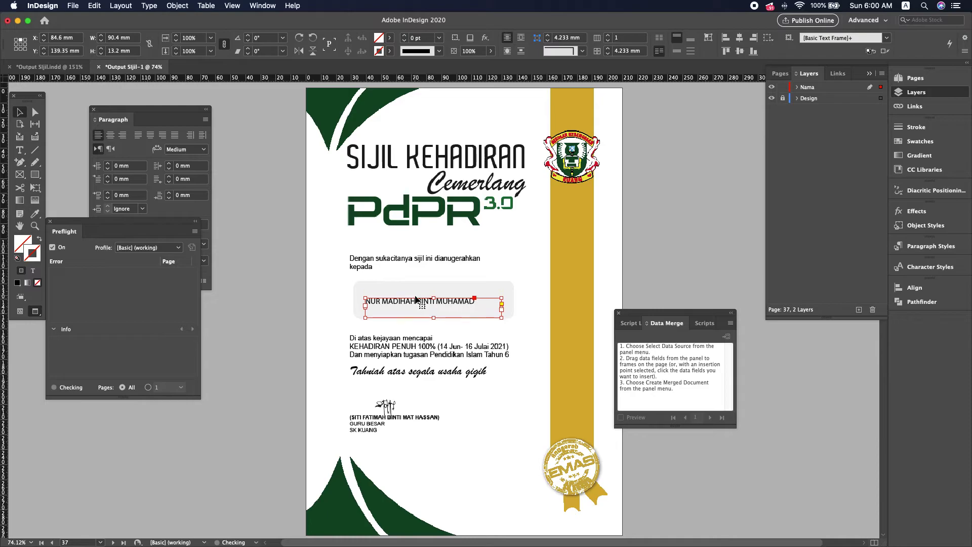
Nudge the name frame on page 38 down and select the two-line name frame on page 39.
{"action": "key", "text": "shift+Page_Down"}
{"action": "left_click", "coordinate": [417, 238]}
{"action": "key", "text": "shift+Down"}
{"action": "key", "text": "shift+Down"}
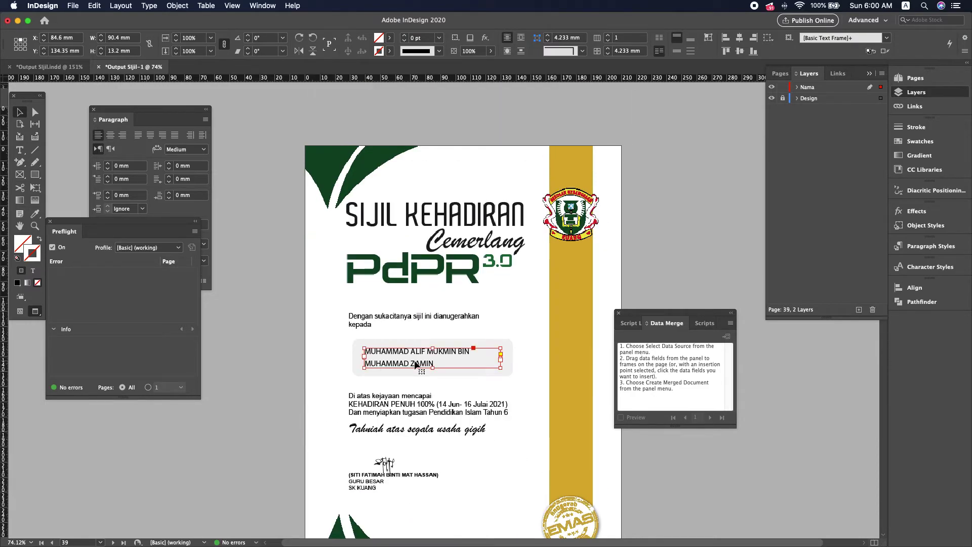
Check the student names on the certificates after page 39 and inspect the name frame on page 45.
{"action": "key", "text": "shift+Page_Down"}
{"action": "scroll", "coordinate": [414, 360], "scroll_direction": "down", "scroll_amount": 10}
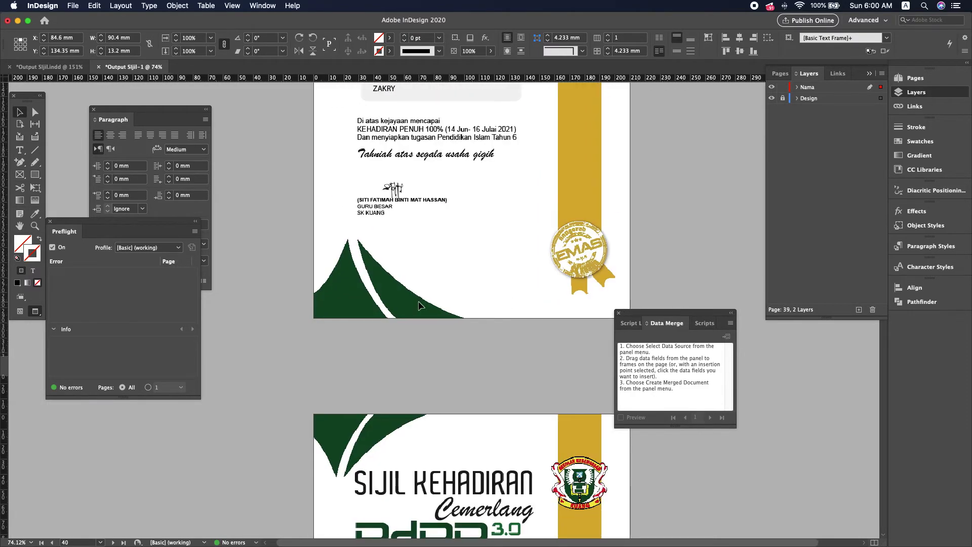
{"action": "scroll", "coordinate": [418, 304], "scroll_direction": "down", "scroll_amount": 15}
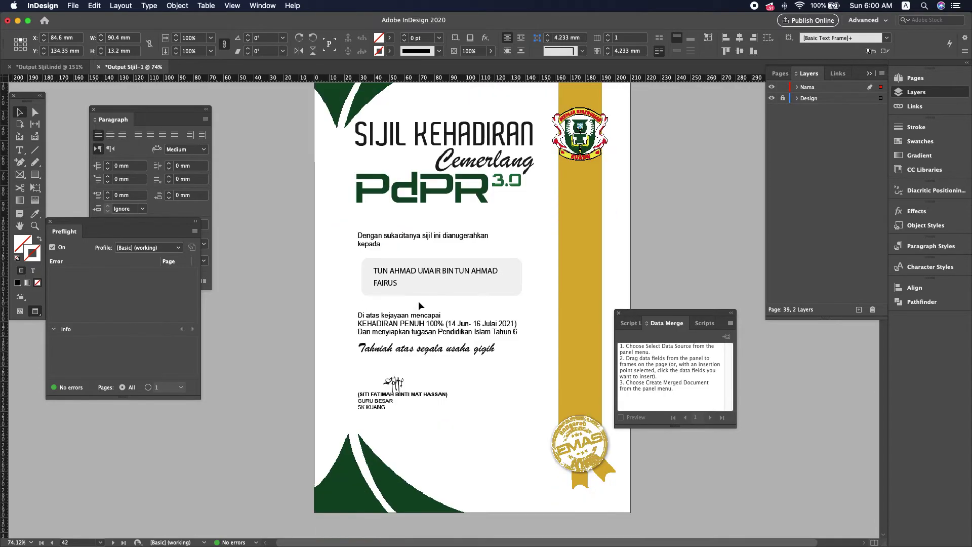
{"action": "scroll", "coordinate": [418, 306], "scroll_direction": "down", "scroll_amount": 20}
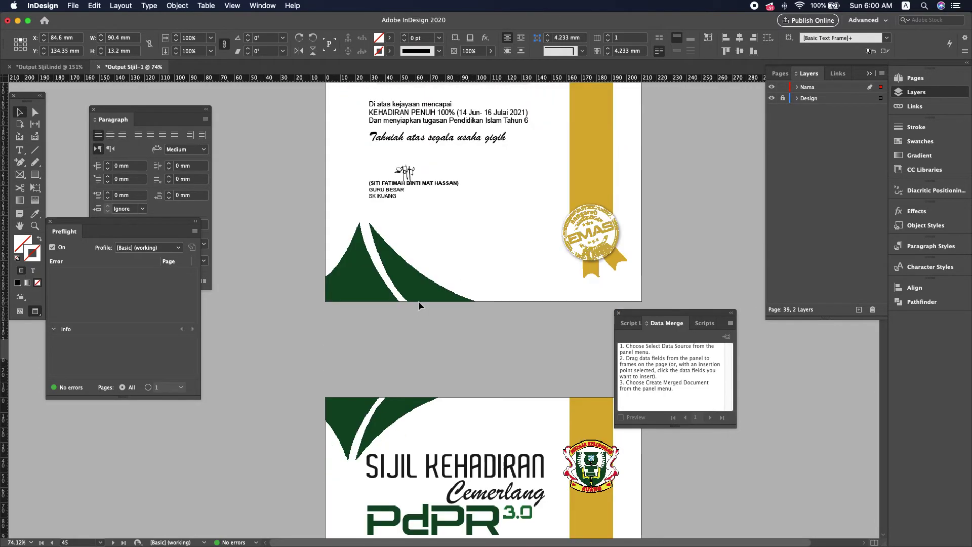
{"action": "scroll", "coordinate": [418, 303], "scroll_direction": "up", "scroll_amount": 2}
{"action": "left_click", "coordinate": [425, 333]}
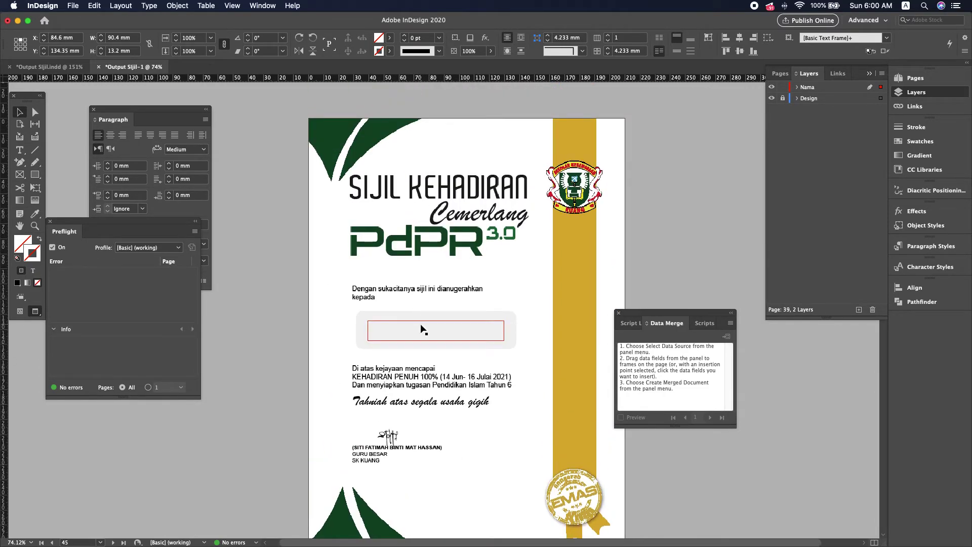
{"action": "double_click", "coordinate": [437, 340]}
{"action": "key", "text": "super+z"}
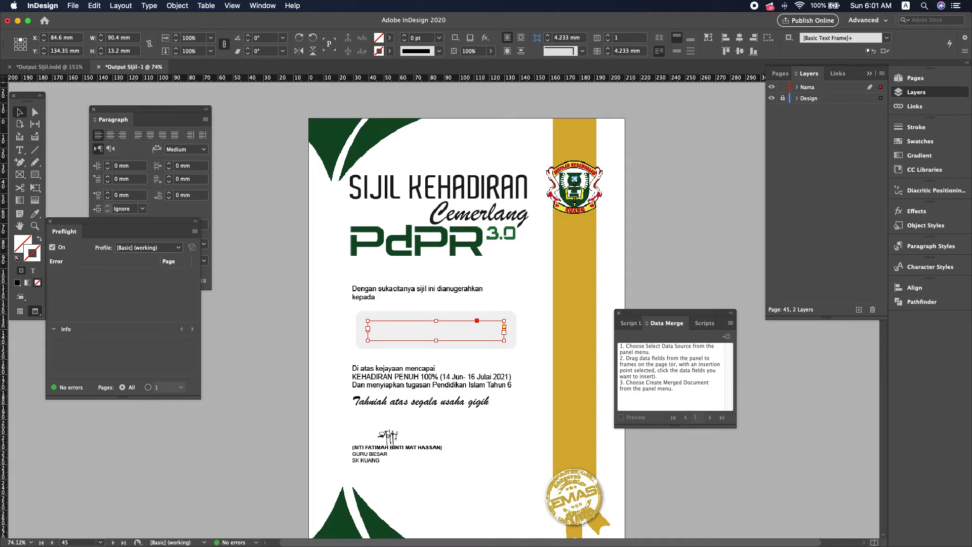
{"action": "scroll", "coordinate": [316, 332], "scroll_direction": "down", "scroll_amount": 20}
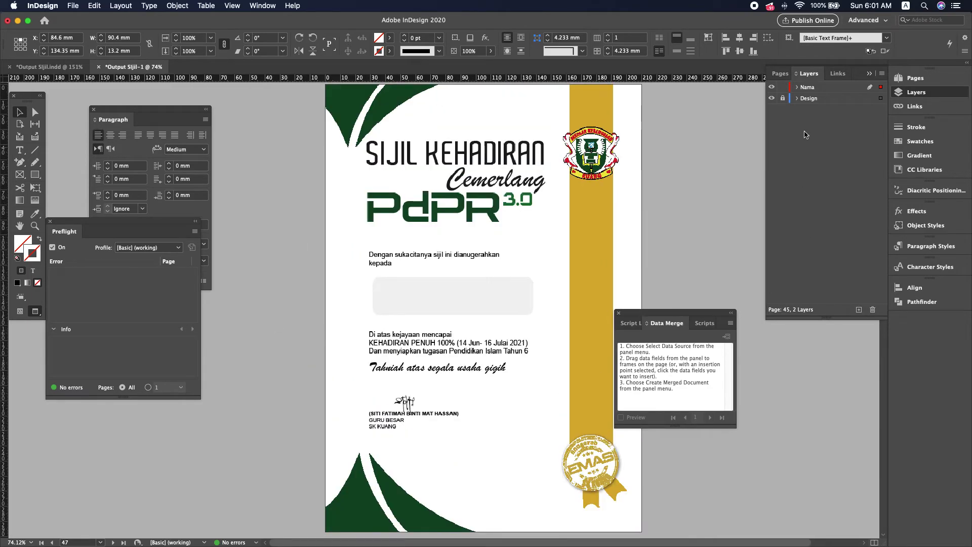
Select the range of document pages from page 331 through the last page, 937.
{"action": "left_click", "coordinate": [923, 79]}
{"action": "left_click", "coordinate": [922, 81]}
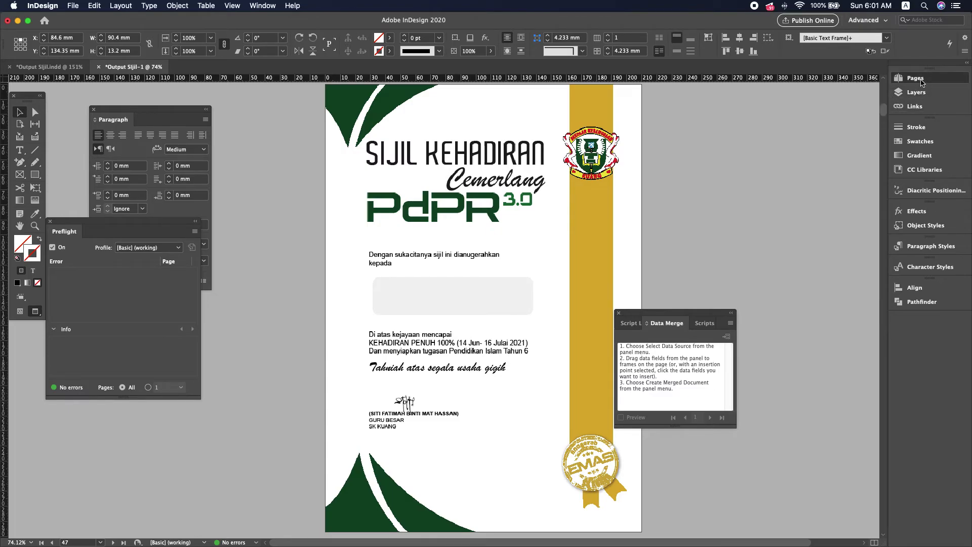
{"action": "left_click", "coordinate": [922, 81]}
{"action": "scroll", "coordinate": [794, 259], "scroll_direction": "down", "scroll_amount": 15}
{"action": "scroll", "coordinate": [874, 296], "scroll_direction": "down", "scroll_amount": 13}
{"action": "scroll", "coordinate": [877, 239], "scroll_direction": "down", "scroll_amount": 2}
{"action": "scroll", "coordinate": [885, 212], "scroll_direction": "down", "scroll_amount": 2}
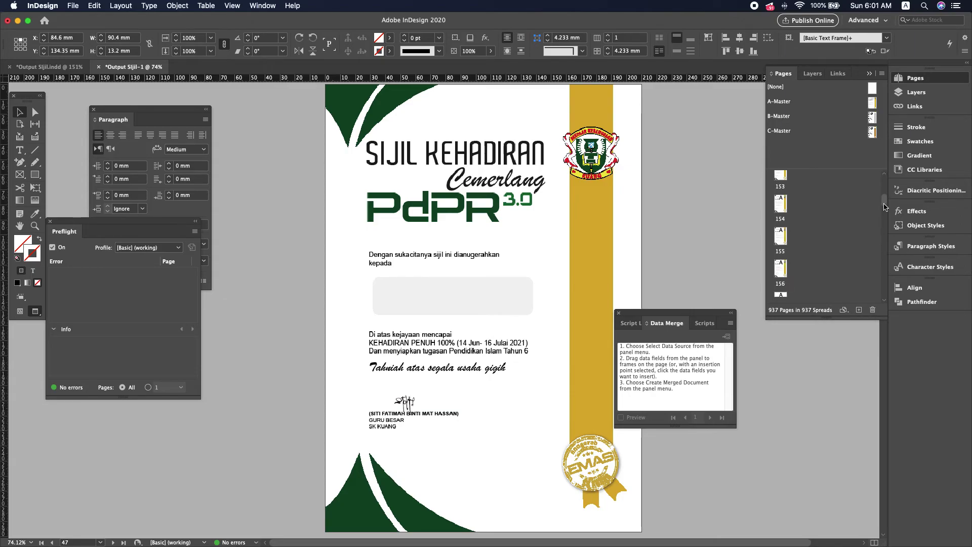
{"action": "scroll", "coordinate": [883, 209], "scroll_direction": "down", "scroll_amount": 3}
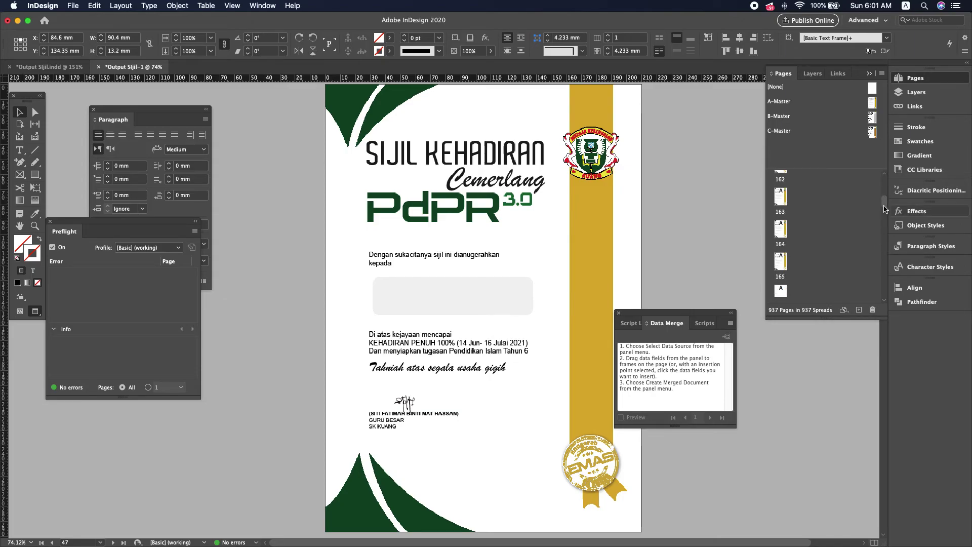
{"action": "scroll", "coordinate": [884, 217], "scroll_direction": "down", "scroll_amount": 2}
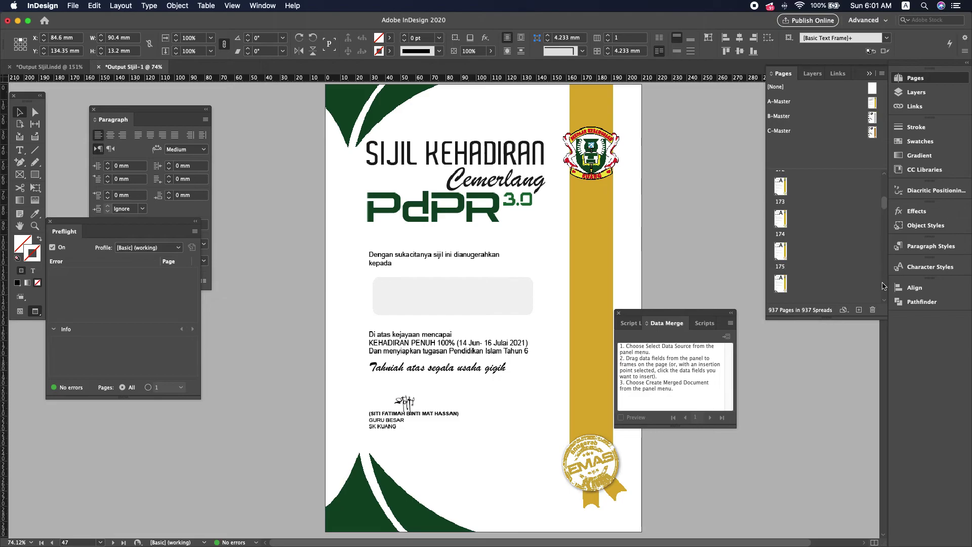
{"action": "left_click", "coordinate": [884, 285]}
{"action": "left_click_drag", "start_coordinate": [883, 285], "coordinate": [885, 303]}
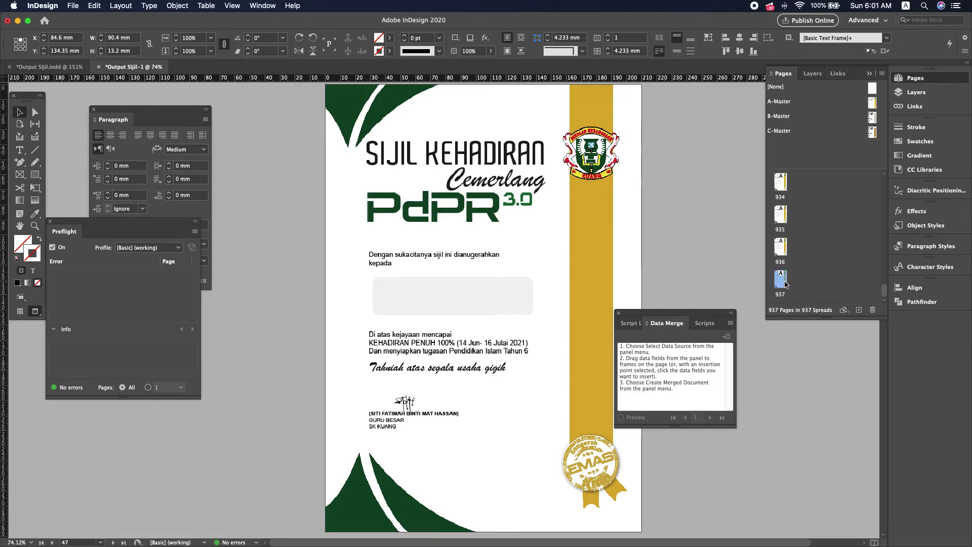
{"action": "left_click_drag", "start_coordinate": [885, 294], "coordinate": [884, 224]}
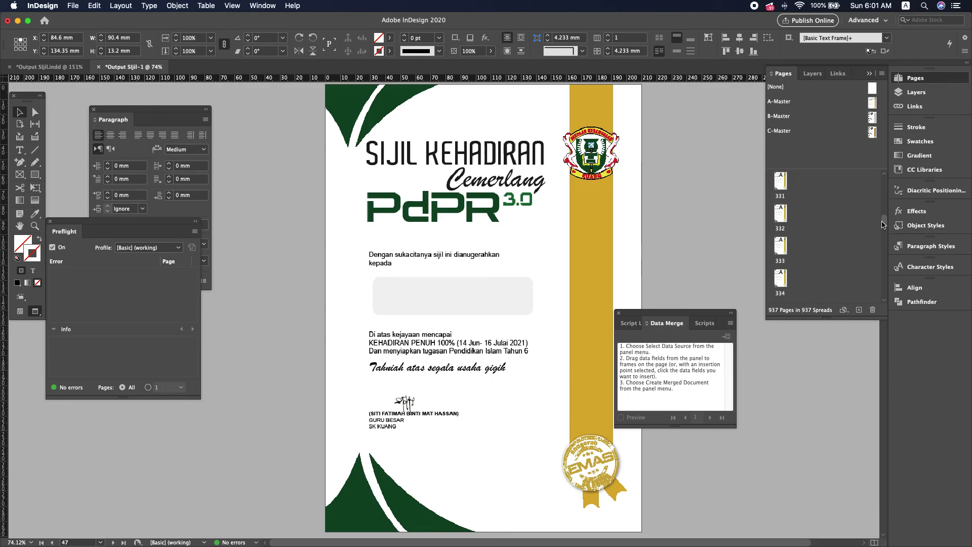
{"action": "left_click", "coordinate": [784, 189], "text": "shift"}
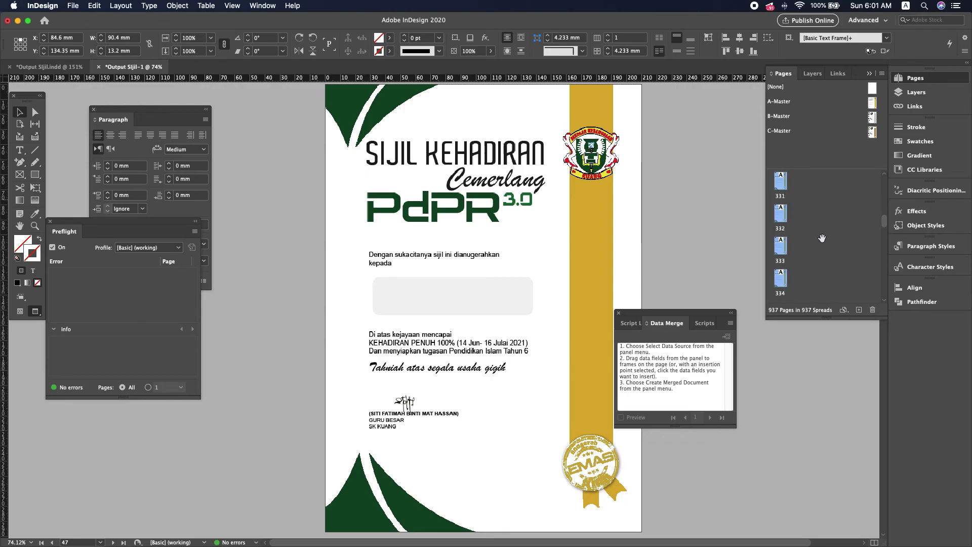